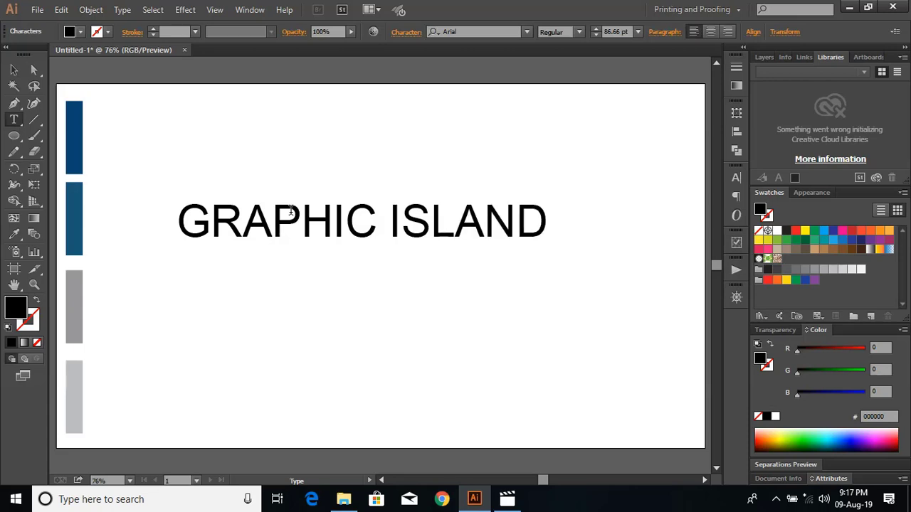
Finish editing the GRAPHIC ISLAND text and set its font to Archivo Black.
{"action": "key", "text": "Escape"}
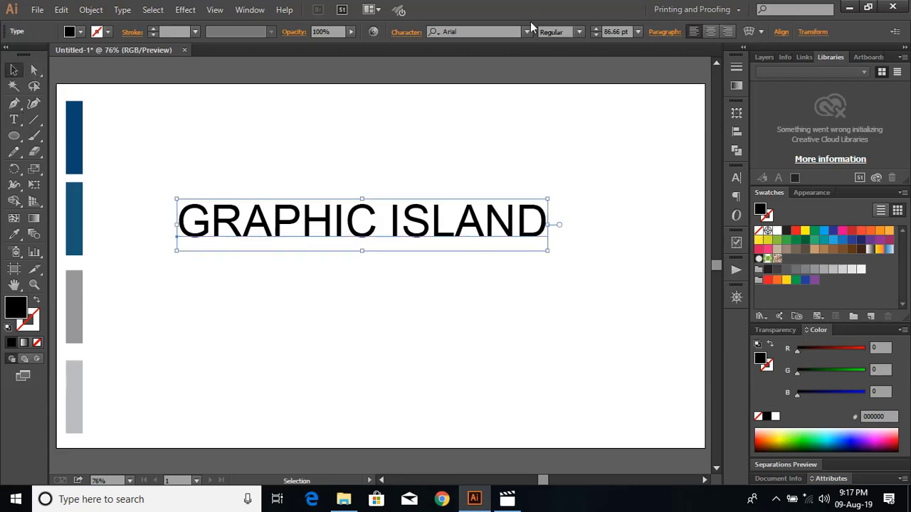
{"action": "left_click", "coordinate": [463, 29]}
{"action": "type", "text": "arc"}
{"action": "left_click", "coordinate": [482, 71]}
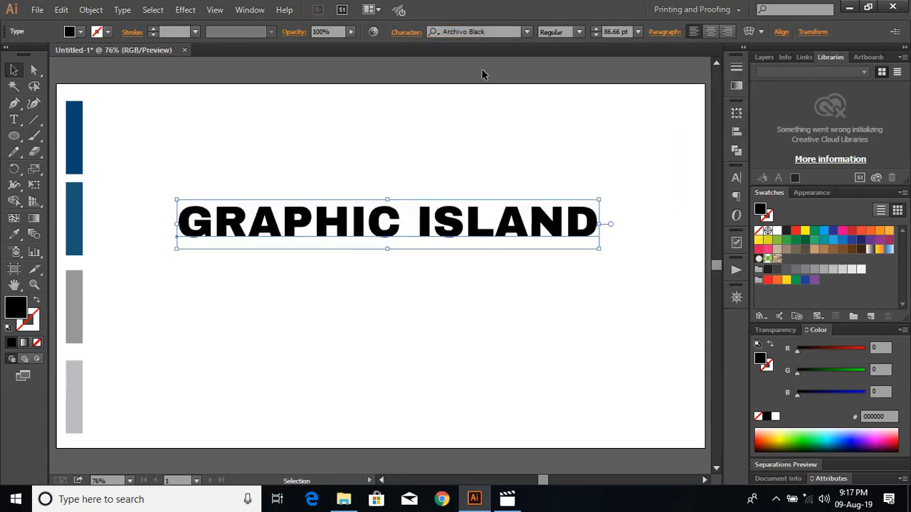
Set the tracking of the GRAPHIC ISLAND text to 20.
{"action": "left_click", "coordinate": [736, 178]}
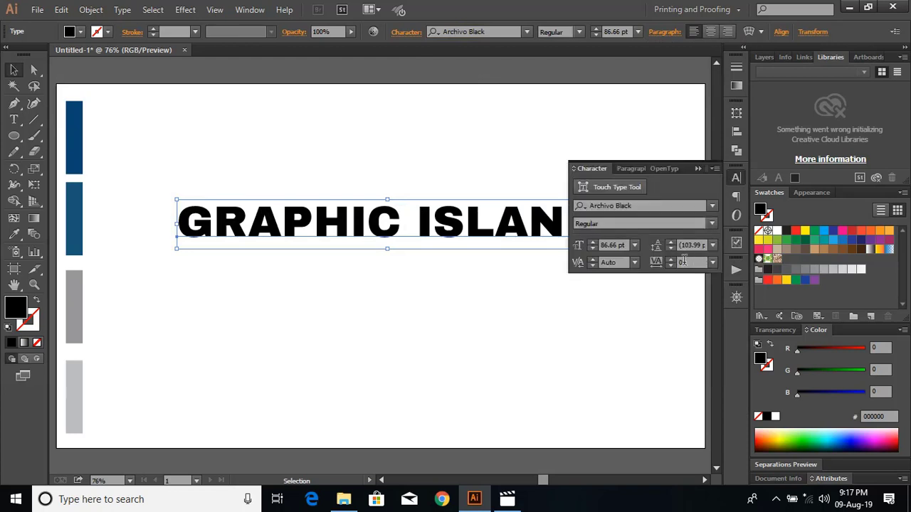
{"action": "left_click", "coordinate": [683, 261]}
{"action": "type", "text": "20"}
{"action": "key", "text": "Return"}
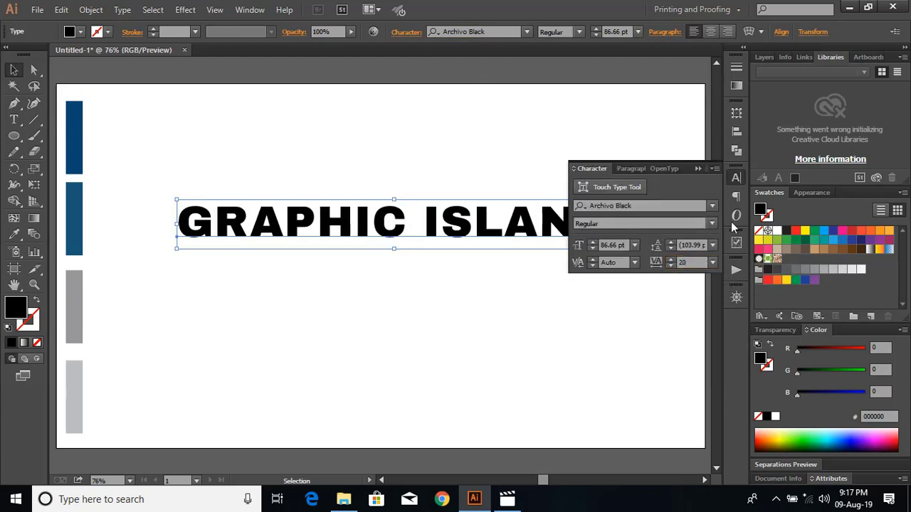
{"action": "left_click", "coordinate": [546, 224]}
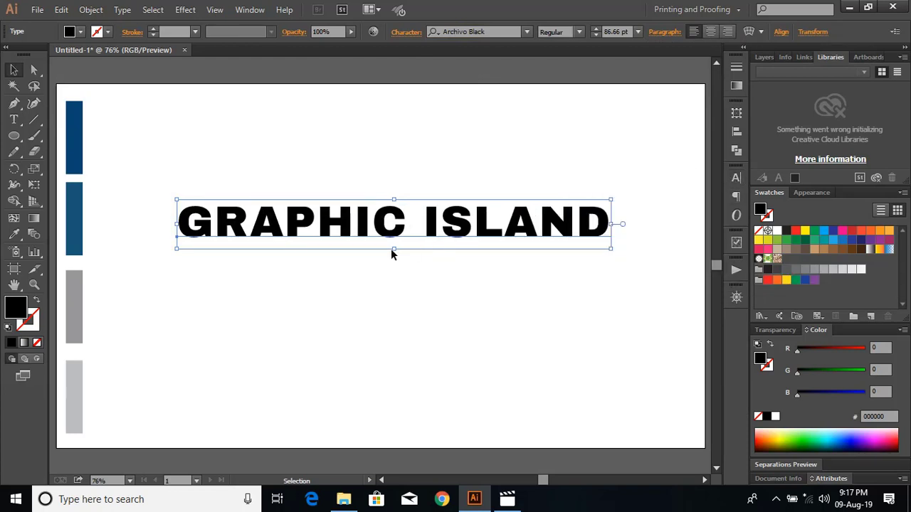
Stretch the GRAPHIC ISLAND text taller, keeping its width, and expand it into vector shapes.
{"action": "left_click_drag", "start_coordinate": [392, 251], "coordinate": [396, 283]}
{"action": "left_click", "coordinate": [92, 9]}
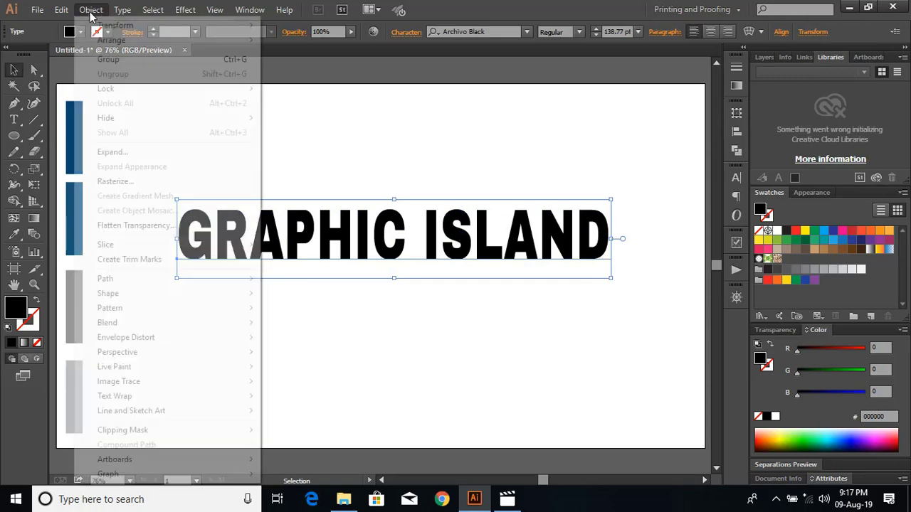
{"action": "left_click", "coordinate": [138, 149]}
{"action": "left_click", "coordinate": [420, 324]}
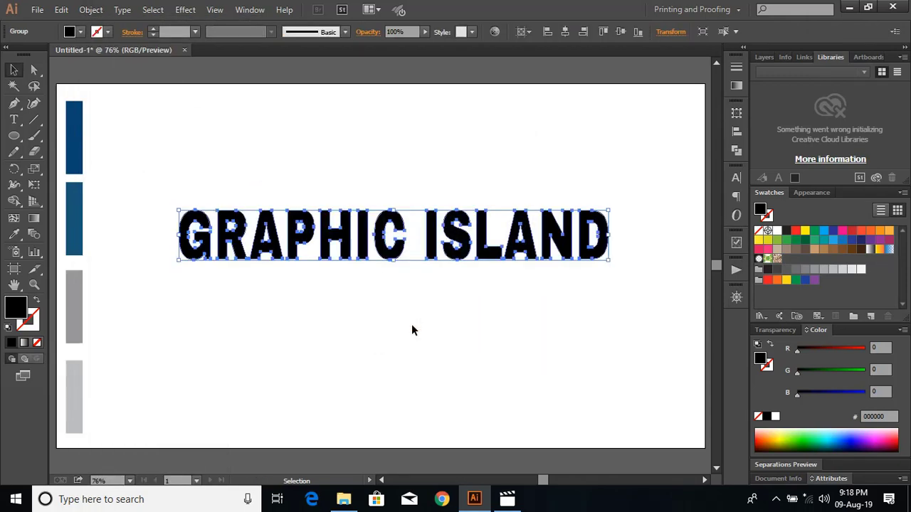
Apply an Arc Upper warp to the lettering with a horizontal bend of -10%.
{"action": "left_click", "coordinate": [187, 10]}
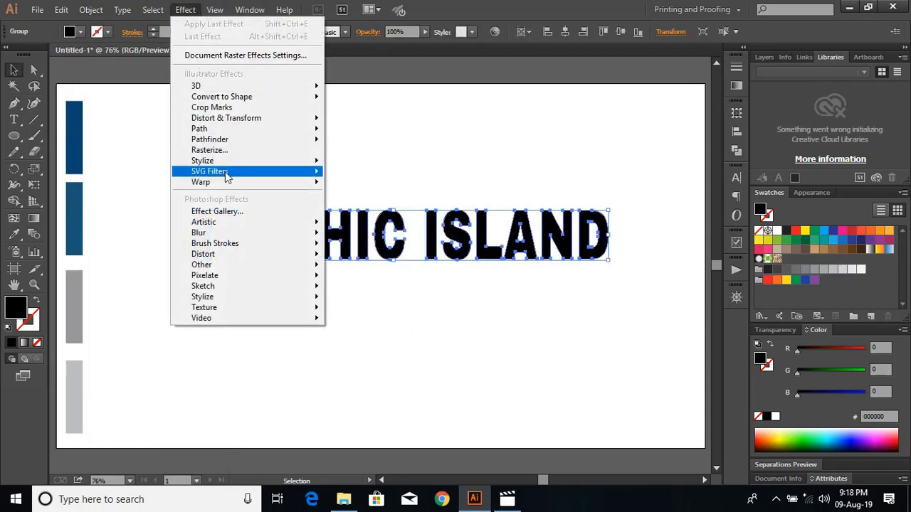
{"action": "mouse_move", "coordinate": [235, 184]}
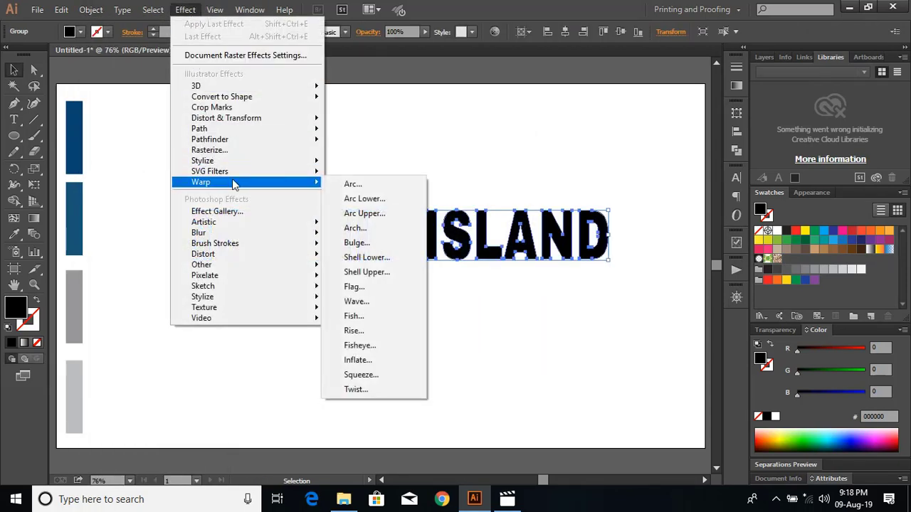
{"action": "left_click", "coordinate": [374, 214]}
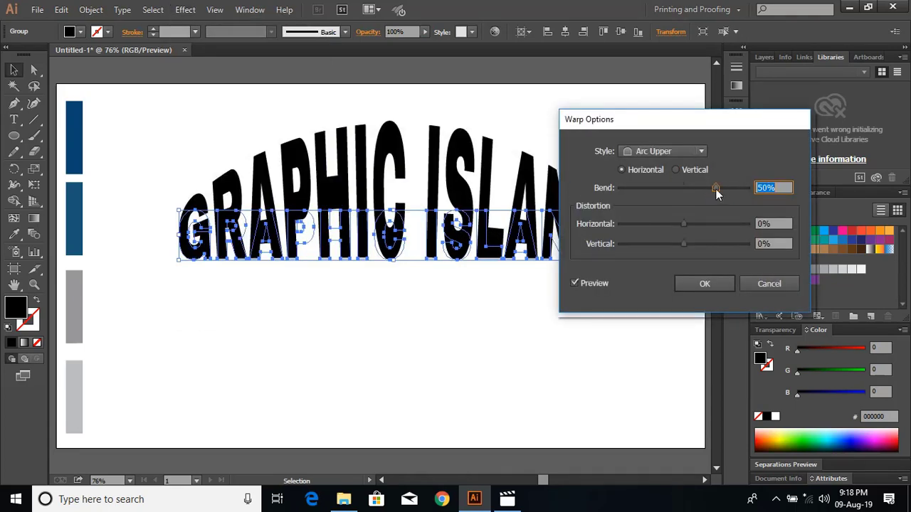
{"action": "left_click_drag", "start_coordinate": [685, 197], "coordinate": [679, 196]}
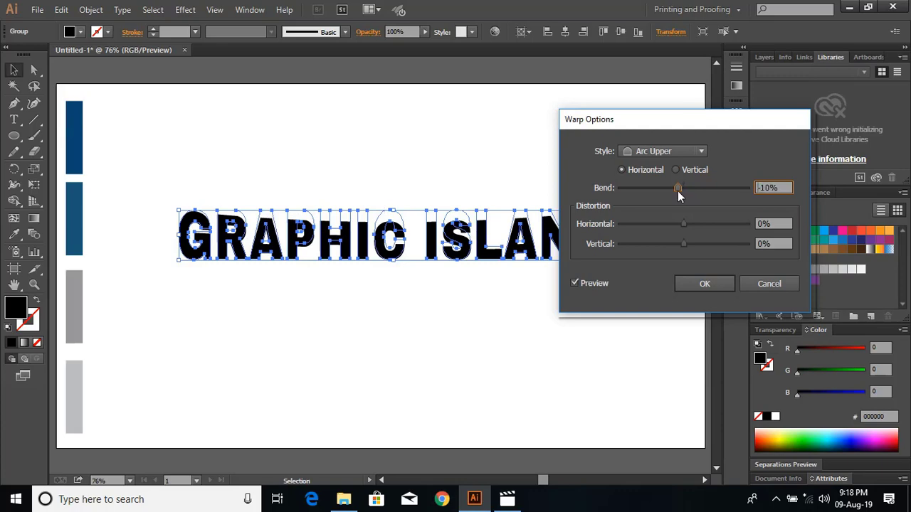
{"action": "left_click", "coordinate": [703, 284]}
Expand the warped lettering's appearance and stretch it slightly taller.
{"action": "left_click", "coordinate": [90, 9]}
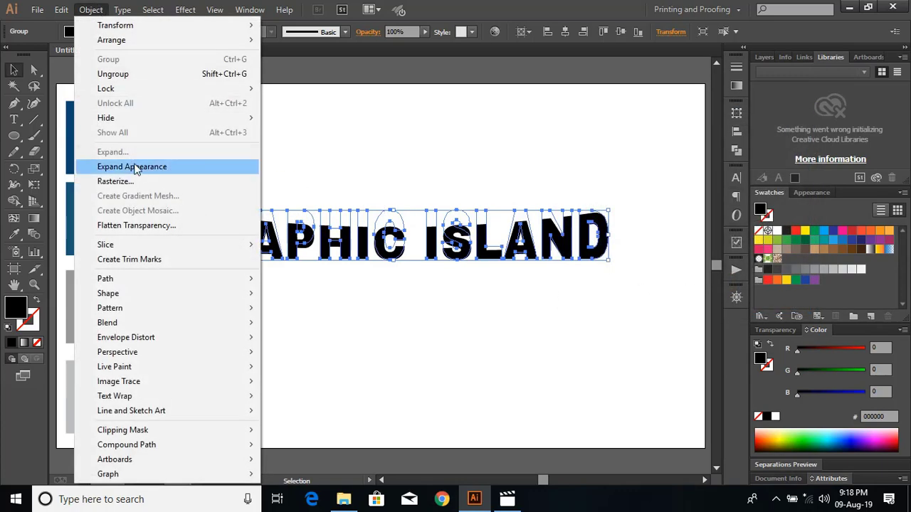
{"action": "left_click", "coordinate": [161, 166]}
{"action": "left_click_drag", "start_coordinate": [395, 264], "coordinate": [392, 275]}
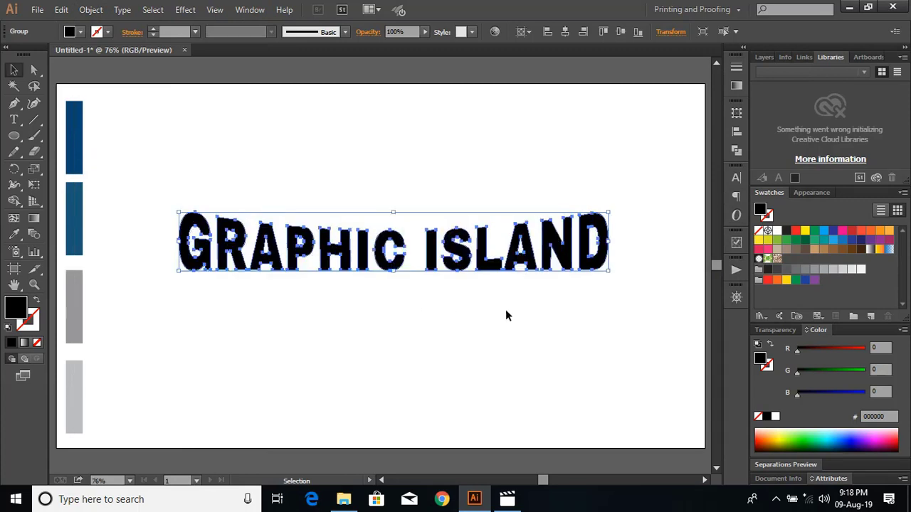
{"action": "left_click", "coordinate": [506, 310]}
Draw a large circle from the centre of the lettering and give it no fill and a black 1 pt outline.
{"action": "left_click", "coordinate": [20, 136]}
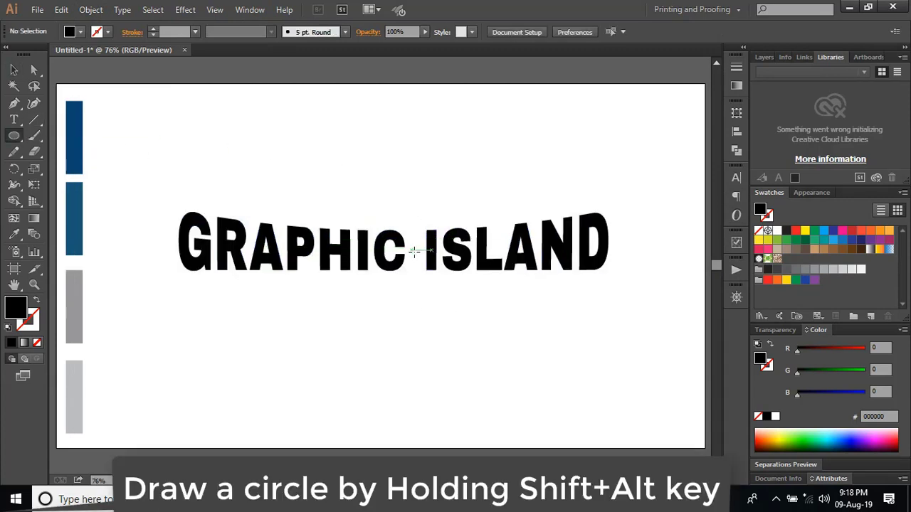
{"action": "left_click_drag", "start_coordinate": [414, 253], "coordinate": [542, 367]}
{"action": "left_click_drag", "start_coordinate": [566, 339], "coordinate": [566, 339]}
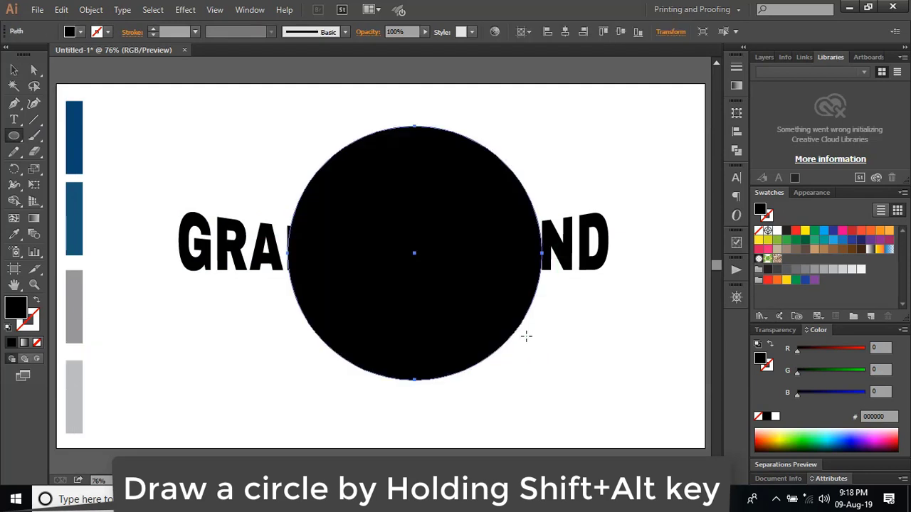
{"action": "left_click", "coordinate": [37, 343]}
{"action": "left_click", "coordinate": [31, 327]}
{"action": "left_click", "coordinate": [13, 343]}
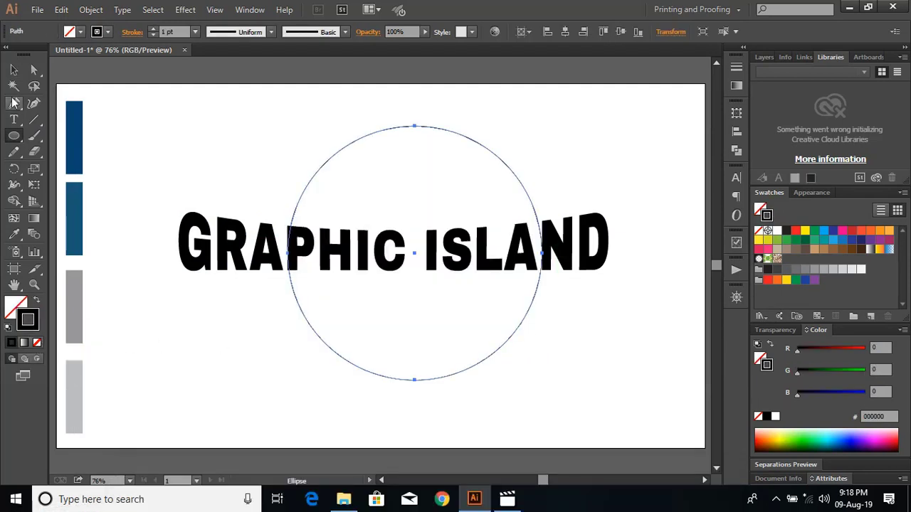
Scale the circle down proportionally and align it with the lettering on their vertical centres.
{"action": "left_click", "coordinate": [14, 70]}
{"action": "left_click_drag", "start_coordinate": [542, 253], "coordinate": [502, 250]}
{"action": "left_click_drag", "start_coordinate": [577, 325], "coordinate": [262, 208]}
{"action": "left_click", "coordinate": [617, 31]}
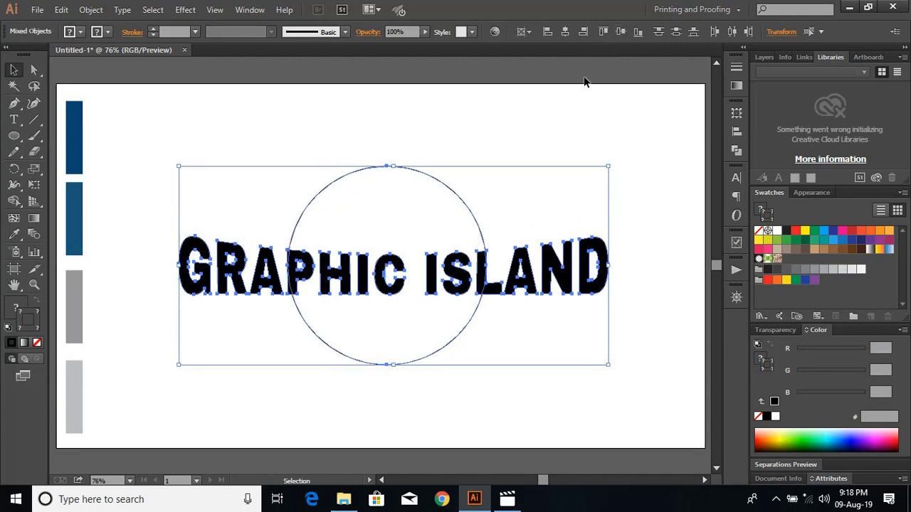
{"action": "left_click", "coordinate": [491, 129]}
Give the circle a red EF4136 stroke, paste a copy in place and shrink the copy slightly about its centre to form a ring.
{"action": "key", "text": "ctrl+plus"}
{"action": "key", "text": "ctrl+plus"}
{"action": "left_click", "coordinate": [272, 386]}
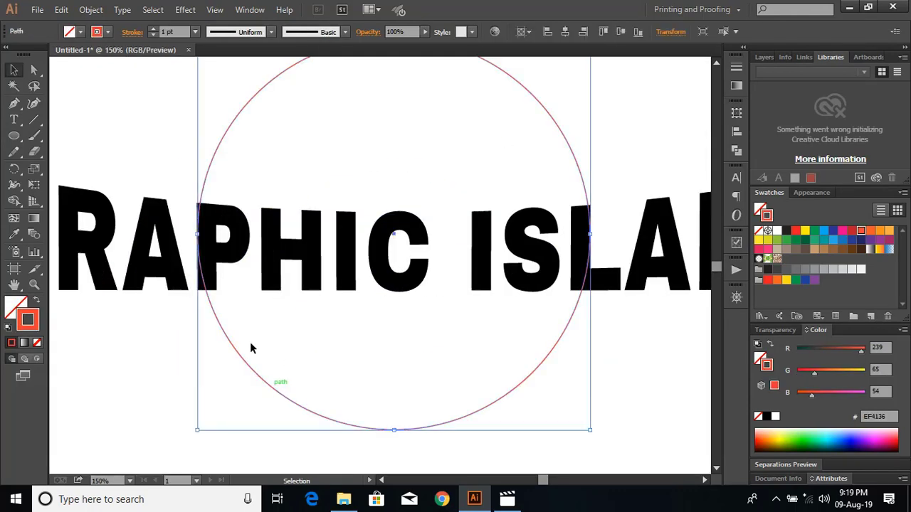
{"action": "left_click", "coordinate": [63, 12]}
{"action": "left_click", "coordinate": [82, 73]}
{"action": "left_click", "coordinate": [61, 10]}
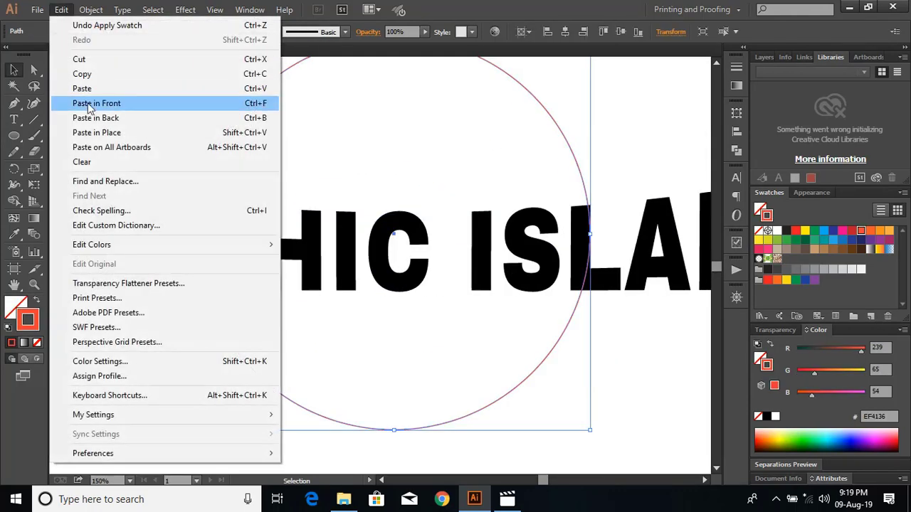
{"action": "left_click", "coordinate": [100, 133]}
{"action": "left_click_drag", "start_coordinate": [593, 431], "coordinate": [573, 416]}
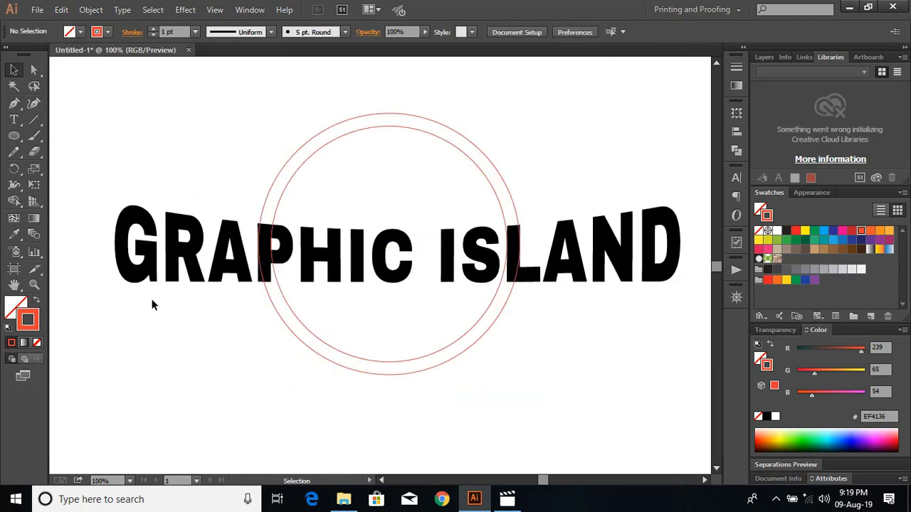
Draw a narrow vertical rectangle across the top of the ring with a black fill and no stroke.
{"action": "left_click", "coordinate": [14, 135]}
{"action": "left_click", "coordinate": [68, 137]}
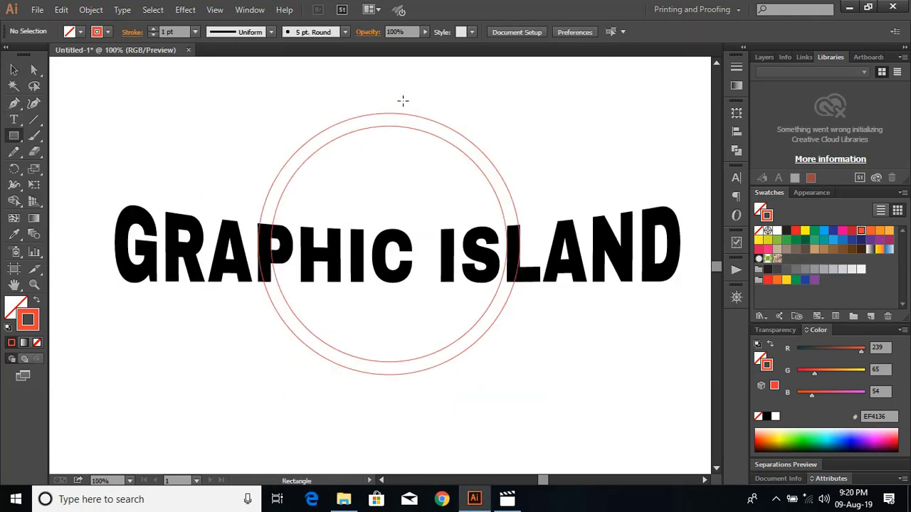
{"action": "left_click_drag", "start_coordinate": [389, 94], "coordinate": [403, 165]}
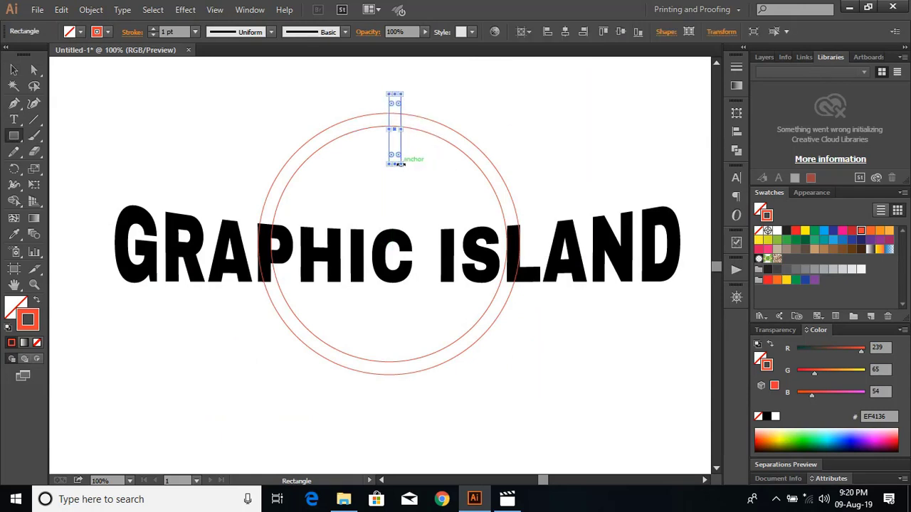
{"action": "left_click", "coordinate": [8, 317]}
{"action": "left_click", "coordinate": [767, 417]}
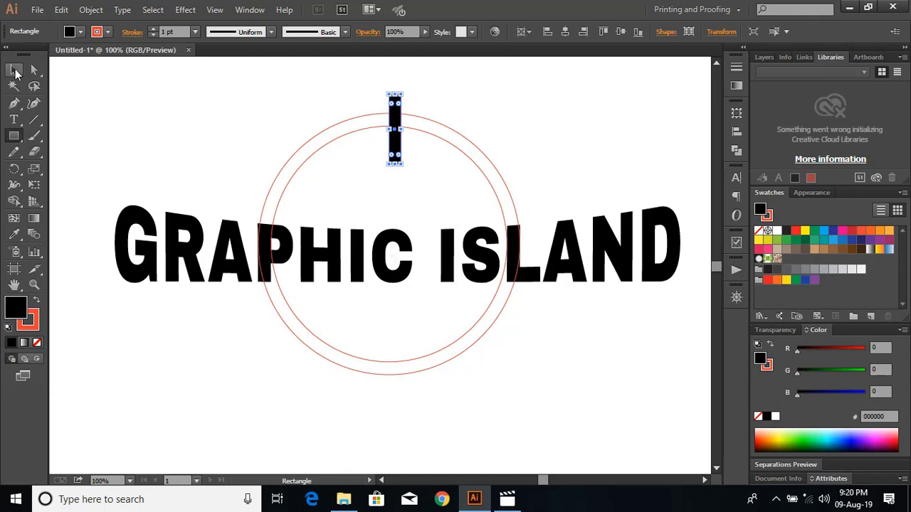
{"action": "left_click", "coordinate": [15, 72]}
{"action": "left_click", "coordinate": [33, 323]}
{"action": "left_click", "coordinate": [37, 343]}
{"action": "left_click", "coordinate": [14, 302]}
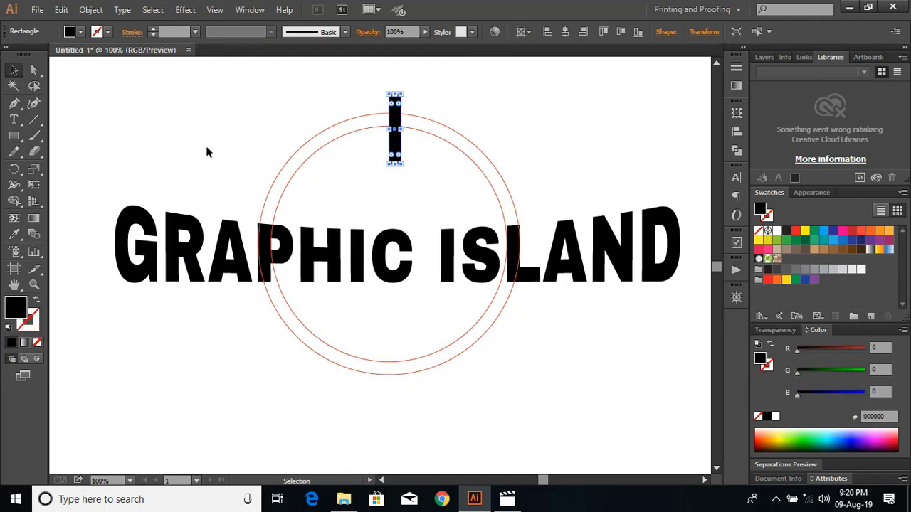
Shift the black bar slightly upward and place a copy to its left, leaving a narrow gap.
{"action": "left_click", "coordinate": [269, 99]}
{"action": "mouse_move", "coordinate": [392, 109]}
{"action": "left_mouse_down"}
{"action": "mouse_move", "coordinate": [392, 98]}
{"action": "mouse_move", "coordinate": [376, 110]}
{"action": "left_mouse_up"}
{"action": "left_click", "coordinate": [491, 105]}
{"action": "left_click", "coordinate": [450, 100]}
Reflect a copy of the left bar vertically about the middle bar's centre to make an evenly spaced third bar.
{"action": "left_click", "coordinate": [375, 109]}
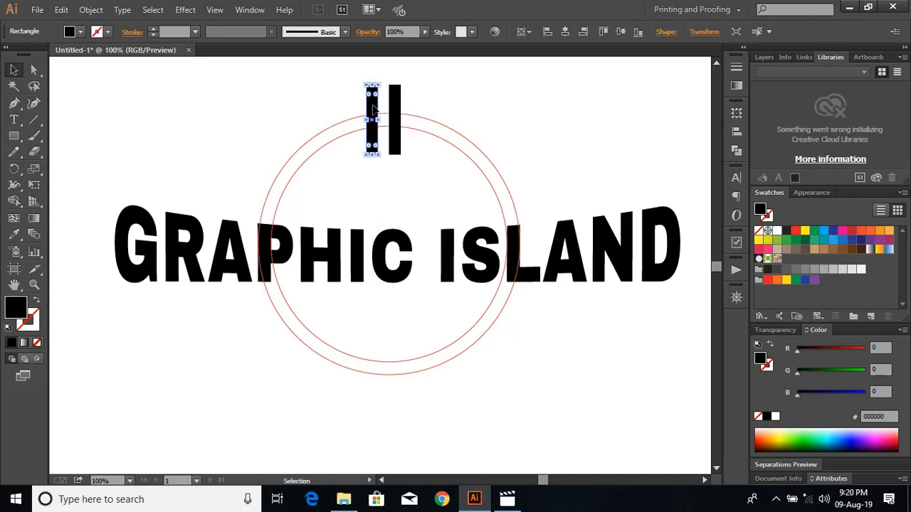
{"action": "left_click_drag", "start_coordinate": [14, 168], "coordinate": [43, 167]}
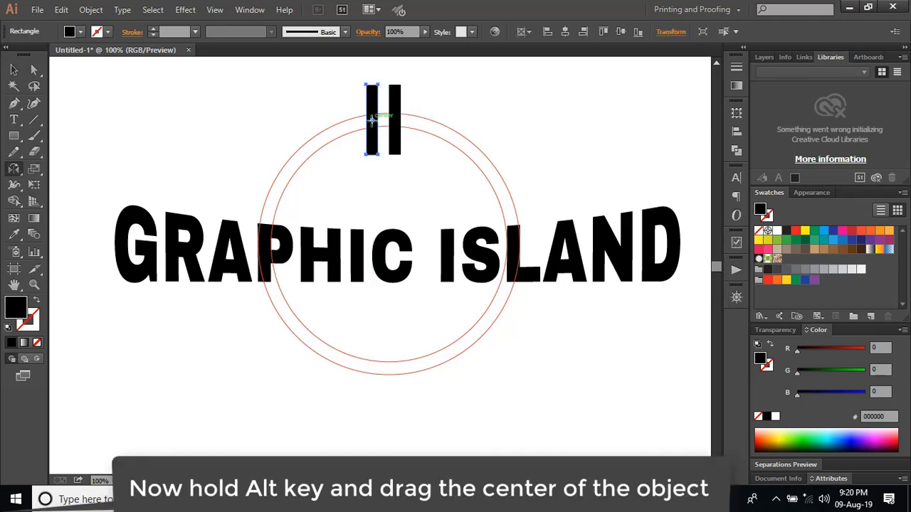
{"action": "left_click", "coordinate": [393, 120], "text": "alt"}
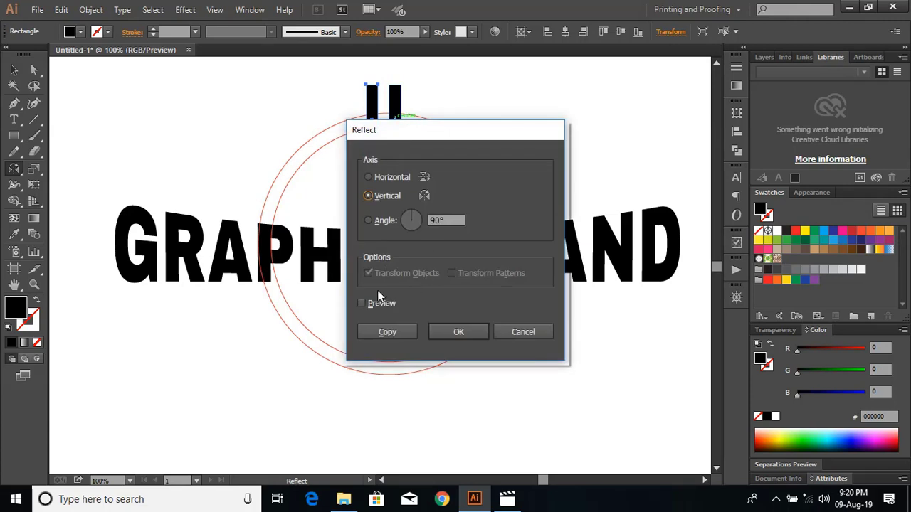
{"action": "left_click", "coordinate": [382, 332]}
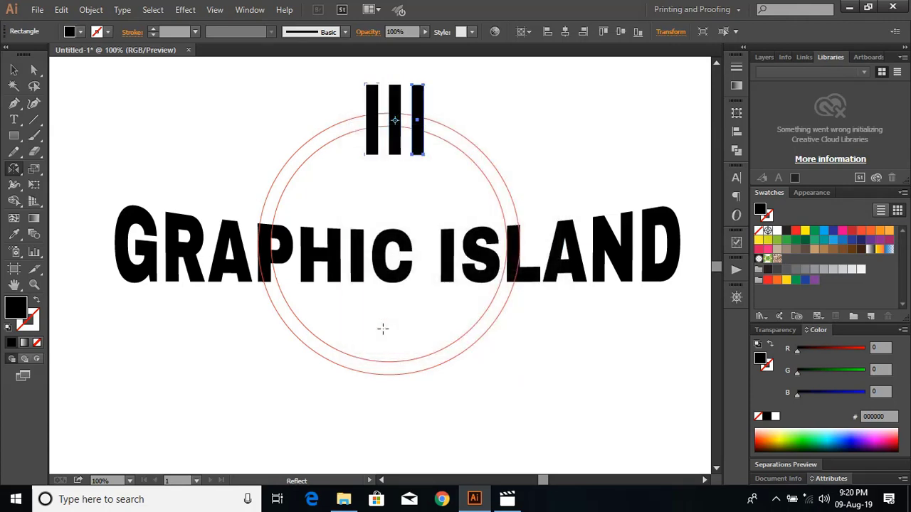
{"action": "key", "text": "v"}
{"action": "left_click", "coordinate": [202, 135]}
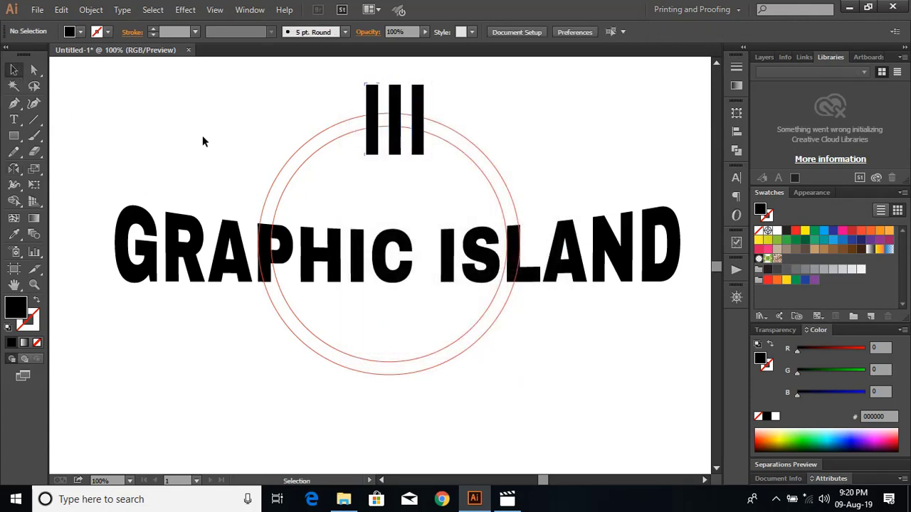
Reflect a copy of the three bars across the horizontal axis through the ring's centre, onto the ring's bottom.
{"action": "left_click_drag", "start_coordinate": [330, 78], "coordinate": [443, 111]}
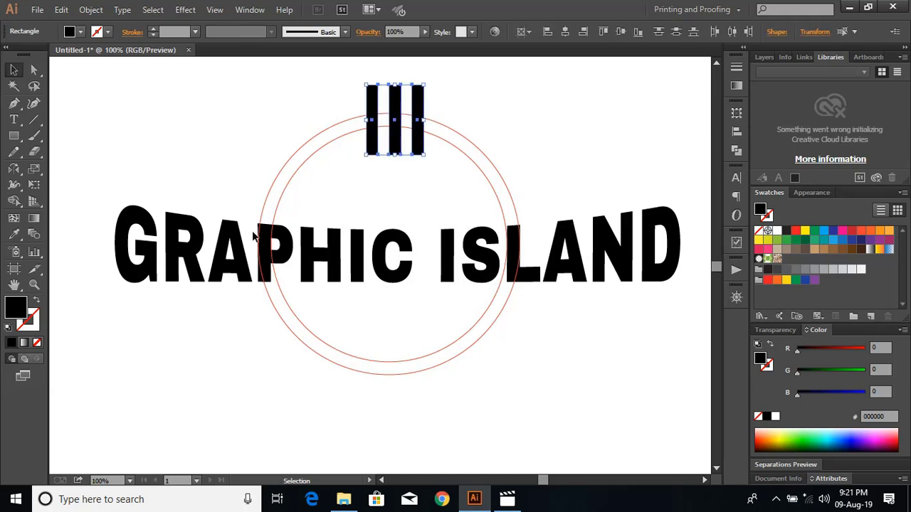
{"action": "left_click", "coordinate": [13, 168]}
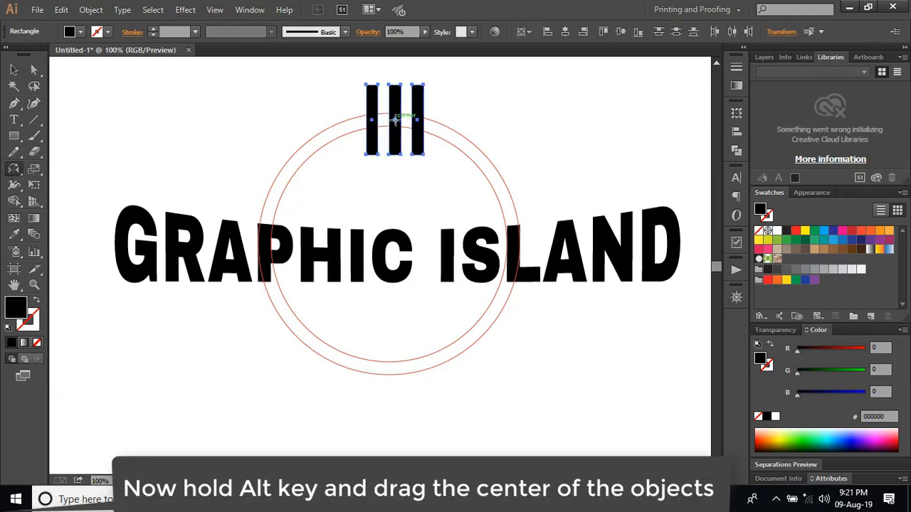
{"action": "mouse_move", "coordinate": [395, 121]}
{"action": "left_mouse_down"}
{"action": "mouse_move", "coordinate": [481, 242]}
{"action": "mouse_move", "coordinate": [508, 236]}
{"action": "left_mouse_up"}
{"action": "left_click", "coordinate": [507, 242], "text": "alt"}
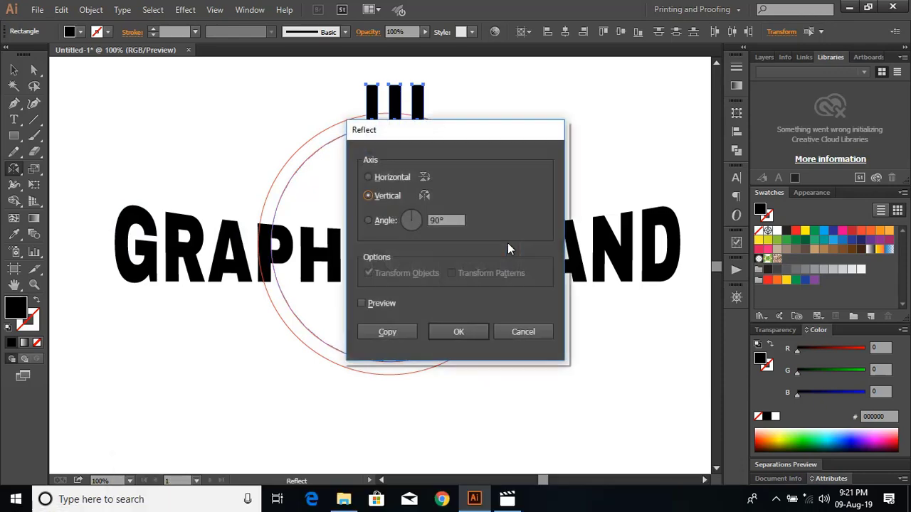
{"action": "left_click", "coordinate": [367, 177]}
{"action": "left_click", "coordinate": [387, 332]}
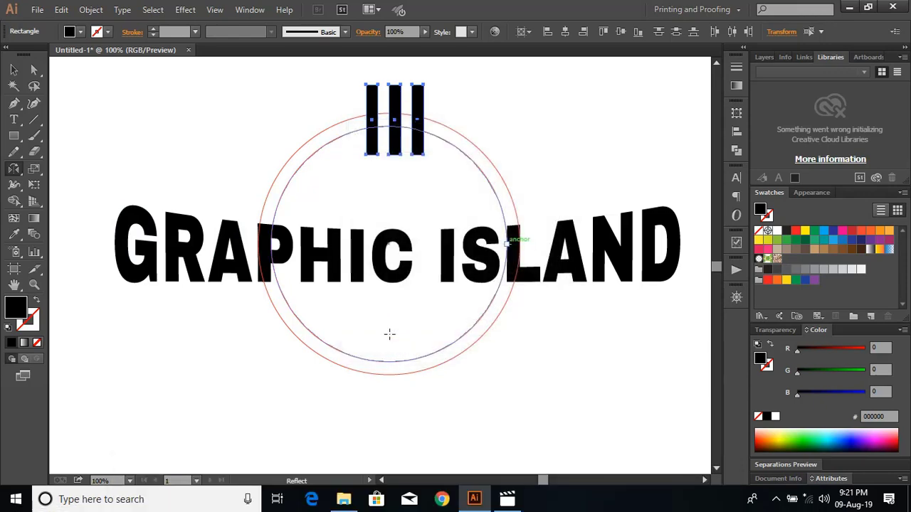
{"action": "left_click", "coordinate": [15, 70]}
{"action": "left_click", "coordinate": [204, 163]}
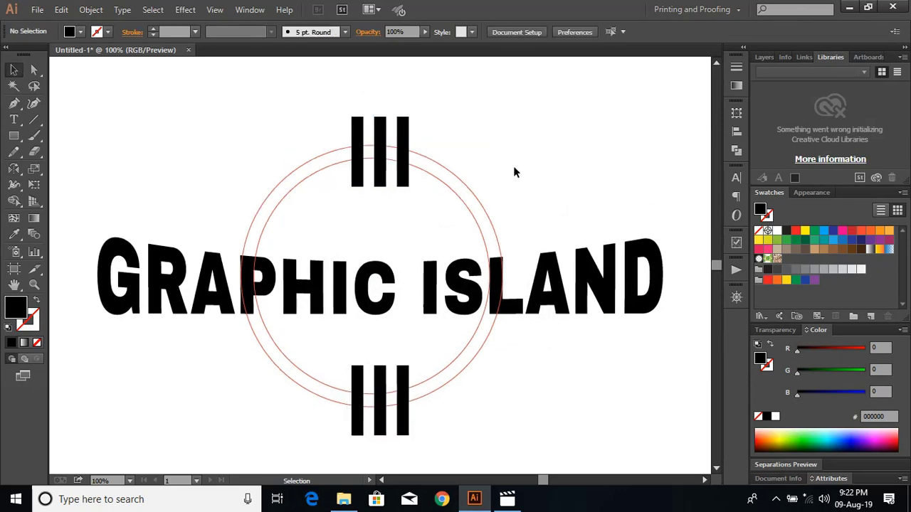
Draw a long thin black rectangle just under the lettering, spanning its full width, and thicken it slightly.
{"action": "left_click", "coordinate": [13, 135]}
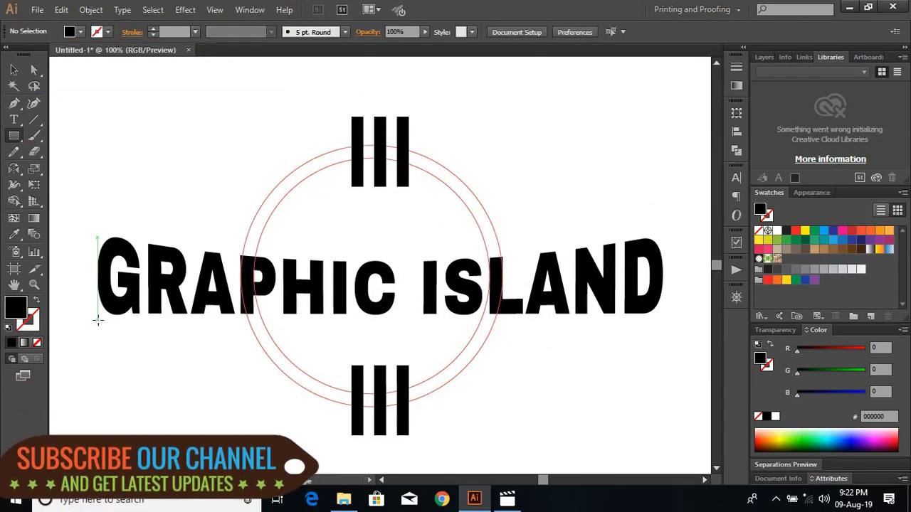
{"action": "left_click_drag", "start_coordinate": [97, 322], "coordinate": [664, 332]}
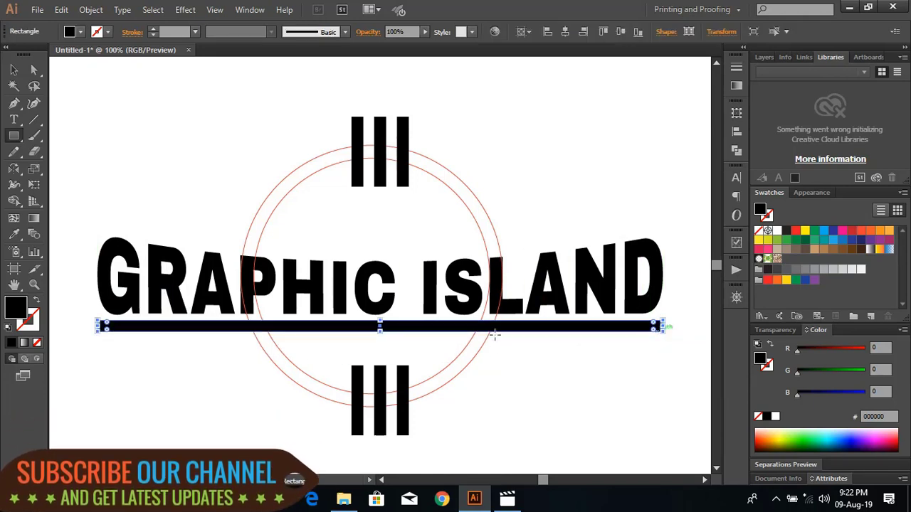
{"action": "left_click", "coordinate": [14, 67]}
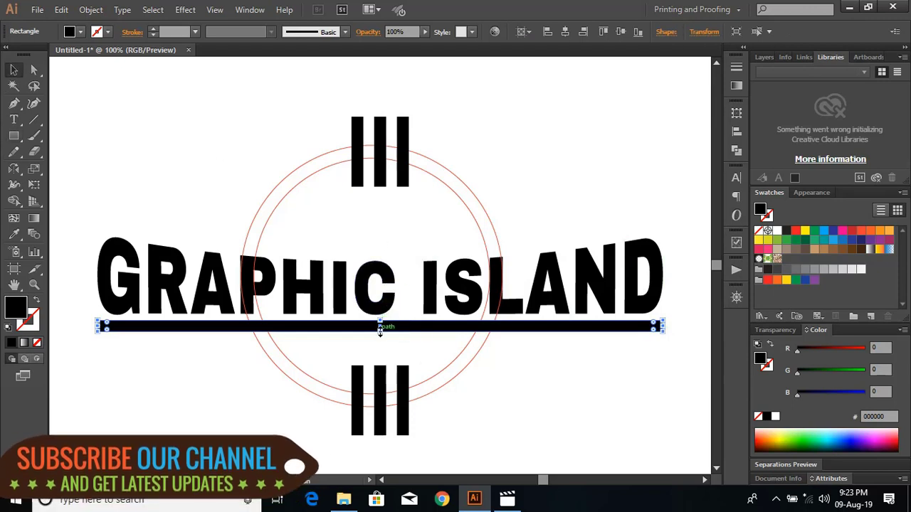
{"action": "left_click_drag", "start_coordinate": [381, 332], "coordinate": [381, 336]}
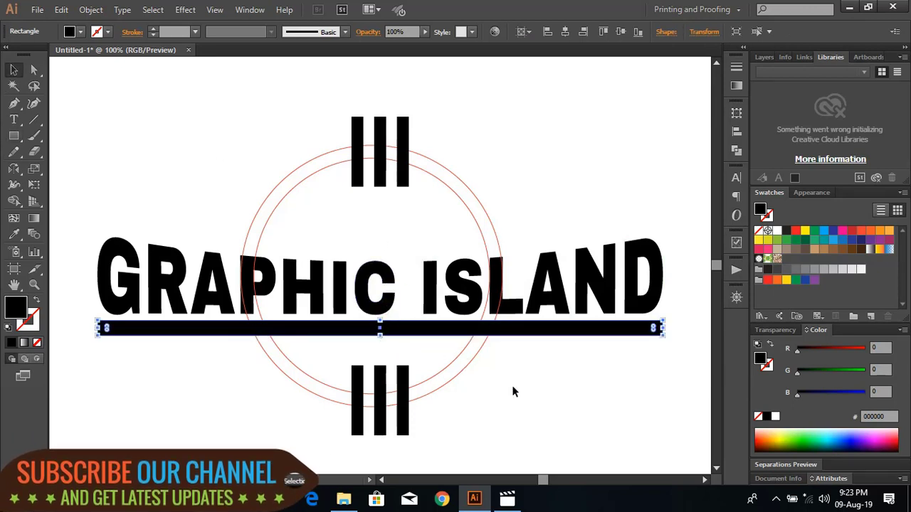
{"action": "left_click", "coordinate": [523, 395]}
Draw a thin black horizontal bar just above the middle letters, slightly wider than the ring, and reduce its height from above.
{"action": "left_click", "coordinate": [13, 135]}
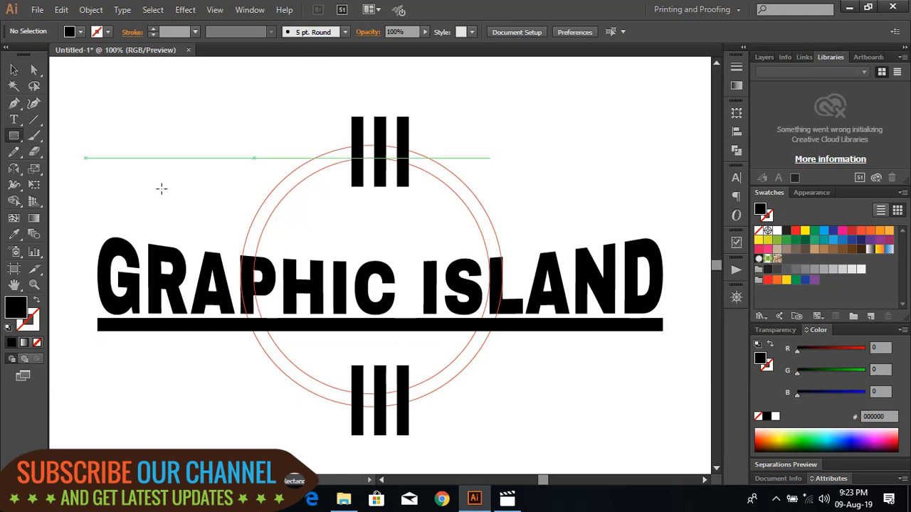
{"action": "left_click_drag", "start_coordinate": [235, 243], "coordinate": [508, 251]}
{"action": "key", "text": "v"}
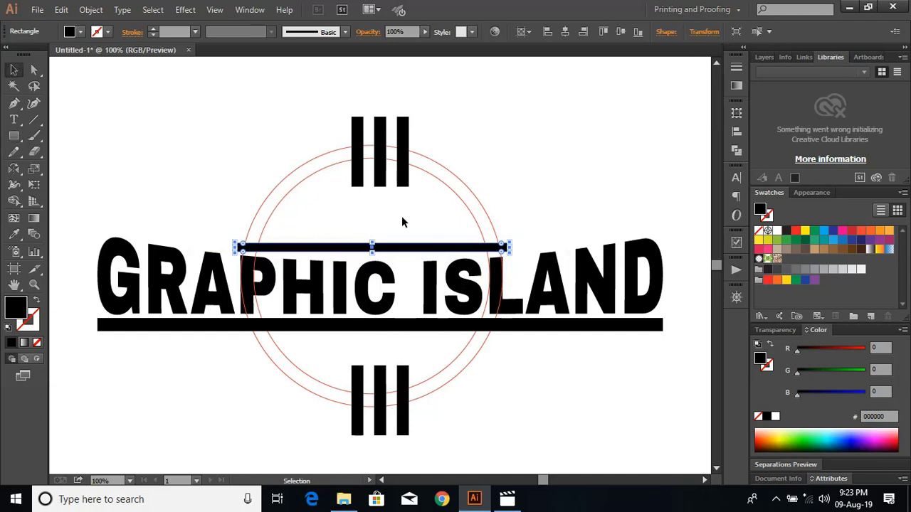
{"action": "left_click_drag", "start_coordinate": [375, 241], "coordinate": [373, 249]}
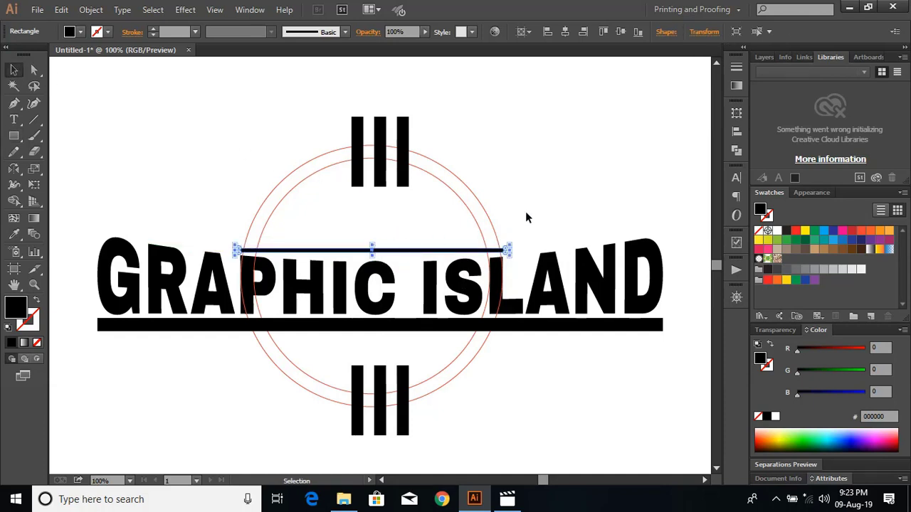
{"action": "left_click", "coordinate": [526, 213]}
Fill the band between the two circles with red BE1E2D using the Shape Builder tool.
{"action": "left_click_drag", "start_coordinate": [439, 203], "coordinate": [514, 231]}
{"action": "left_click", "coordinate": [14, 201]}
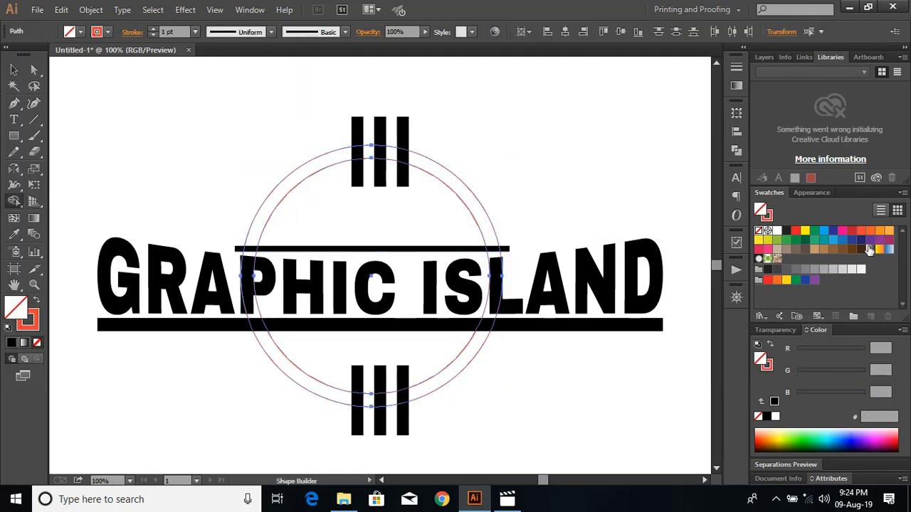
{"action": "left_click", "coordinate": [852, 230]}
{"action": "left_click", "coordinate": [479, 218]}
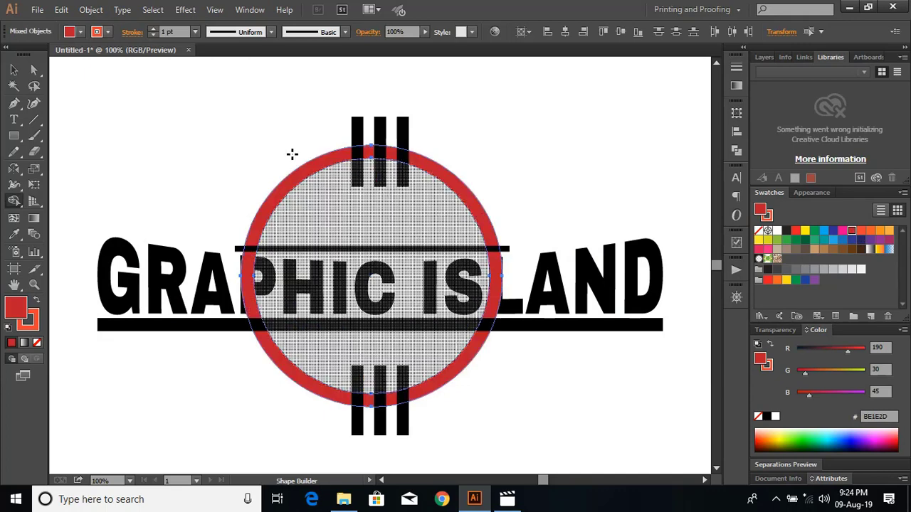
Remove the stroke from the red ring and the inner circle.
{"action": "left_click", "coordinate": [13, 70]}
{"action": "left_click", "coordinate": [33, 326]}
{"action": "left_click", "coordinate": [37, 343]}
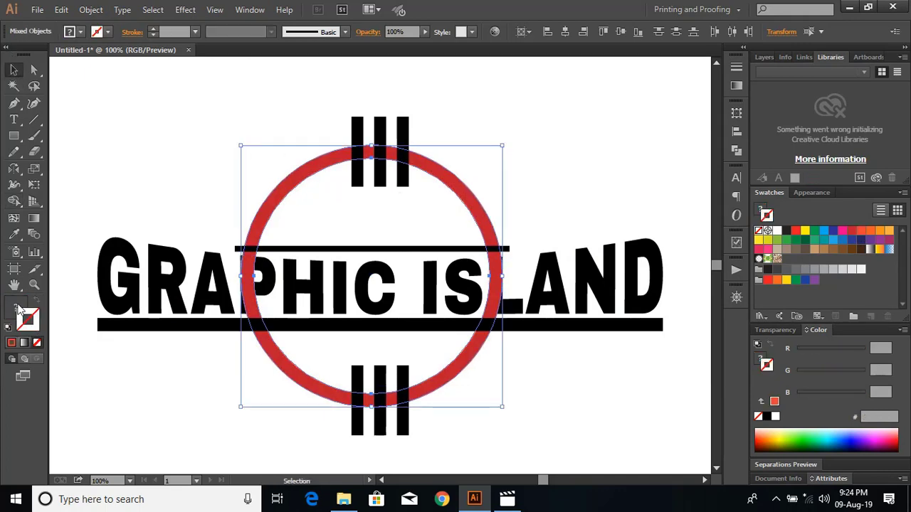
{"action": "left_click", "coordinate": [17, 308]}
{"action": "left_click", "coordinate": [337, 91]}
Open Offset Path for the upper and lower sets of three bars with the preview turned on.
{"action": "left_click_drag", "start_coordinate": [422, 127], "coordinate": [424, 129]}
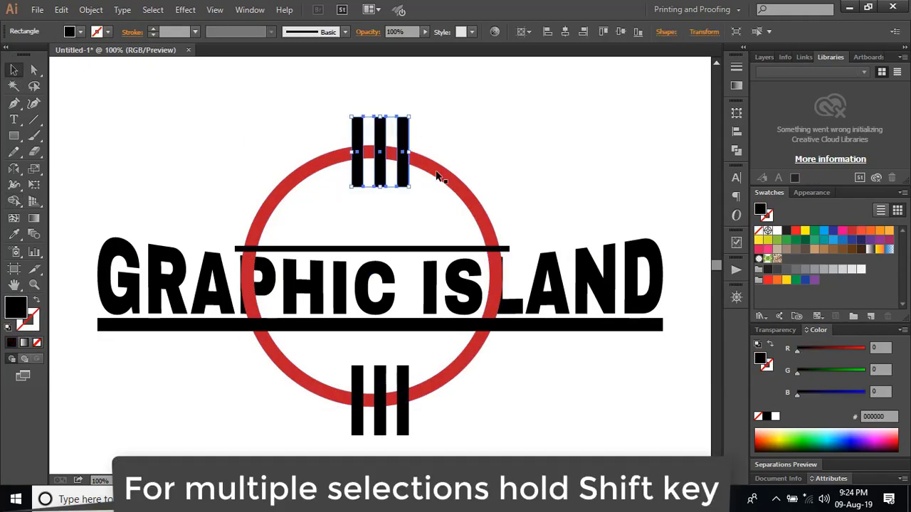
{"action": "left_click_drag", "start_coordinate": [432, 377], "coordinate": [406, 431]}
{"action": "left_click", "coordinate": [91, 10]}
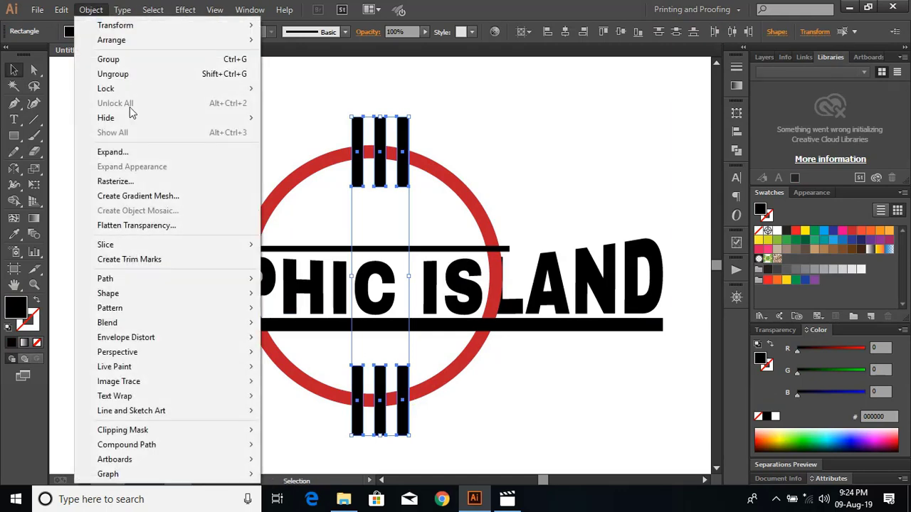
{"action": "mouse_move", "coordinate": [172, 282]}
{"action": "left_click", "coordinate": [318, 328]}
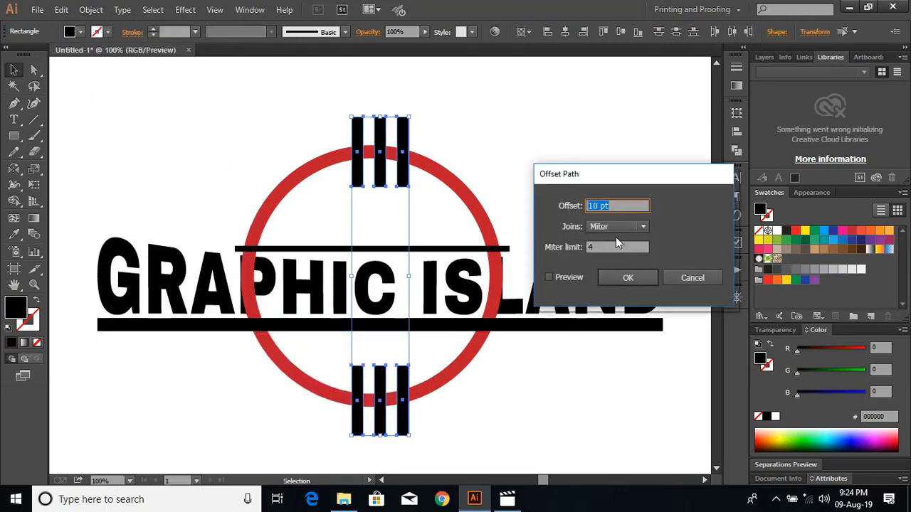
{"action": "left_click", "coordinate": [550, 277]}
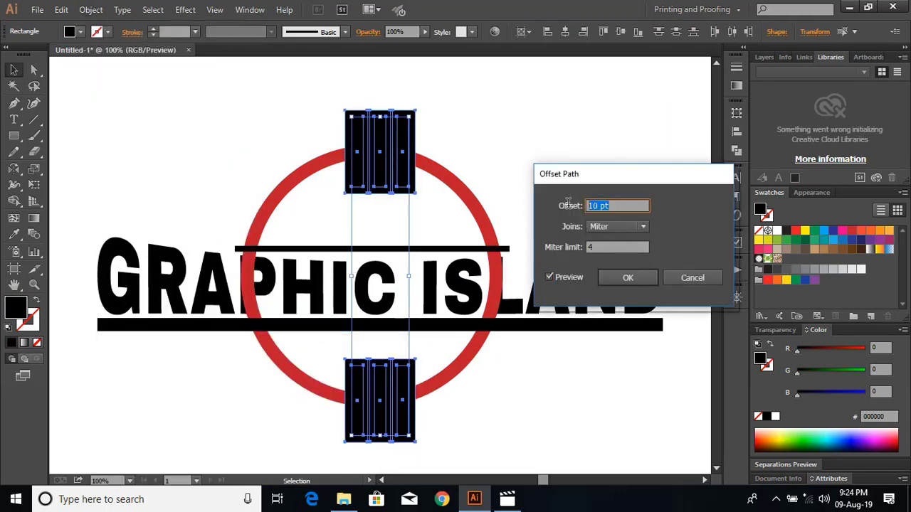
Try offsets of 5 pt and 7 pt on the six bars in the preview.
{"action": "type", "text": "5"}
{"action": "left_click", "coordinate": [620, 247]}
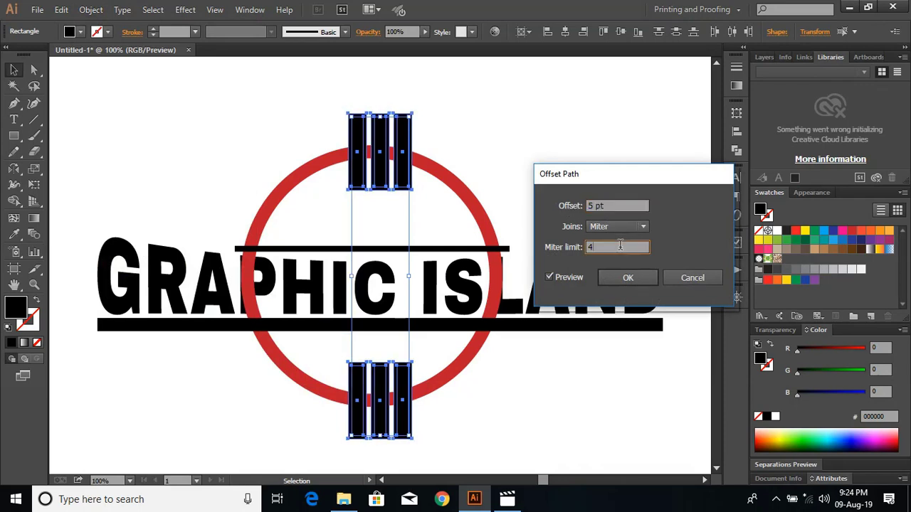
{"action": "key", "text": "shift+Tab"}
{"action": "type", "text": "7"}
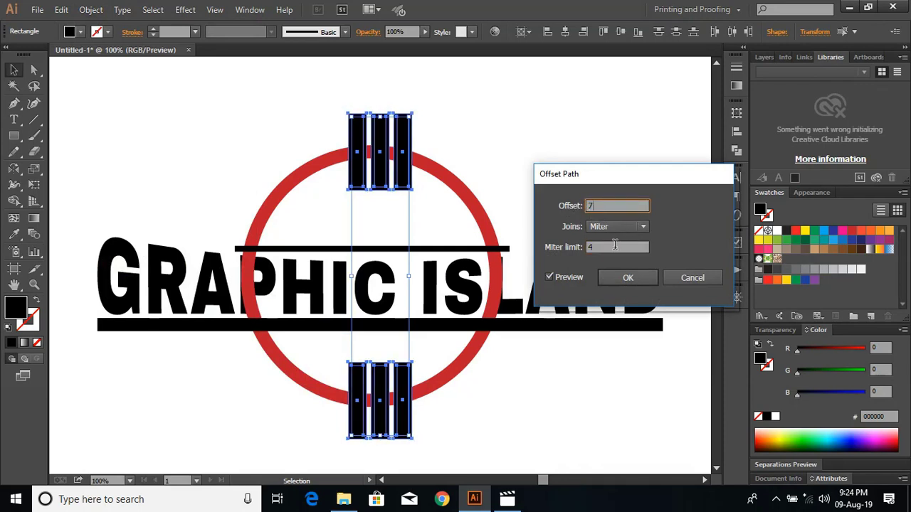
{"action": "key", "text": "Tab"}
{"action": "key", "text": "shift+Tab"}
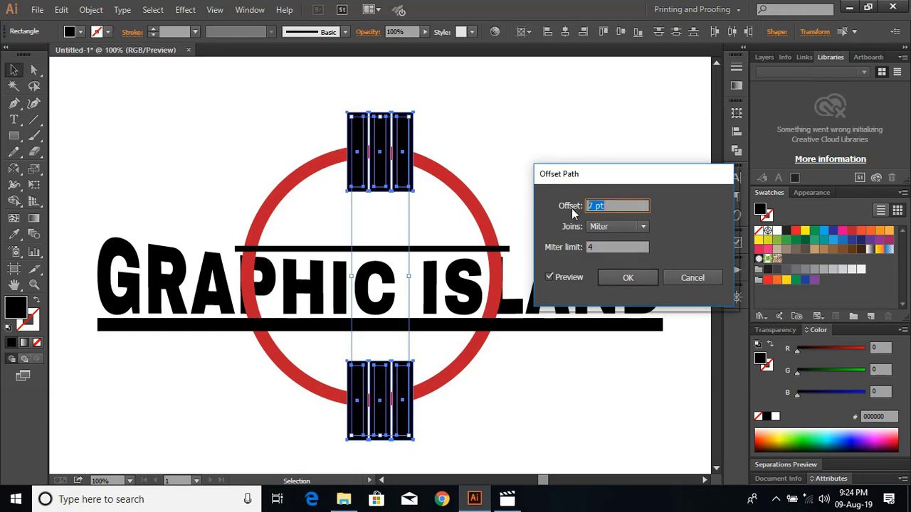
Apply a 6 pt offset with mitred joins to the six bars and fill the offset shapes with yellow FFF200.
{"action": "type", "text": "6"}
{"action": "left_click", "coordinate": [602, 244]}
{"action": "left_click", "coordinate": [626, 281]}
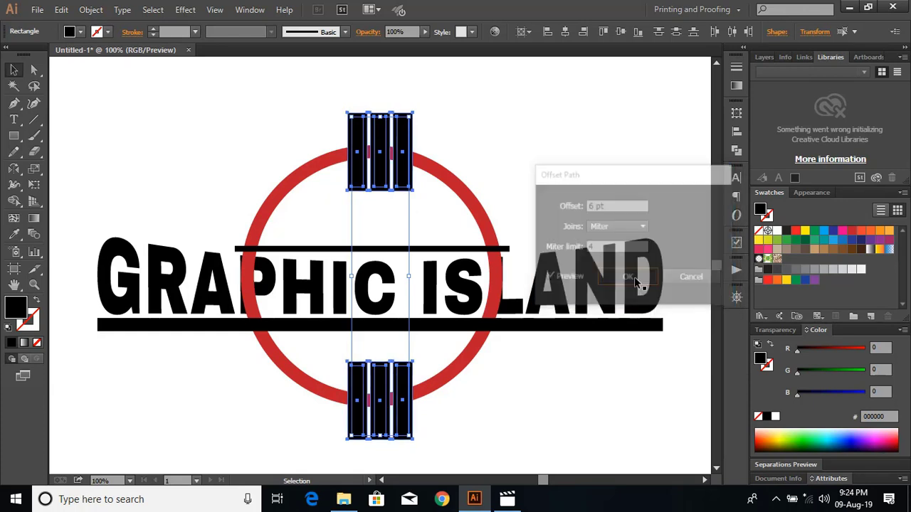
{"action": "left_click", "coordinate": [804, 232]}
{"action": "left_click", "coordinate": [518, 158]}
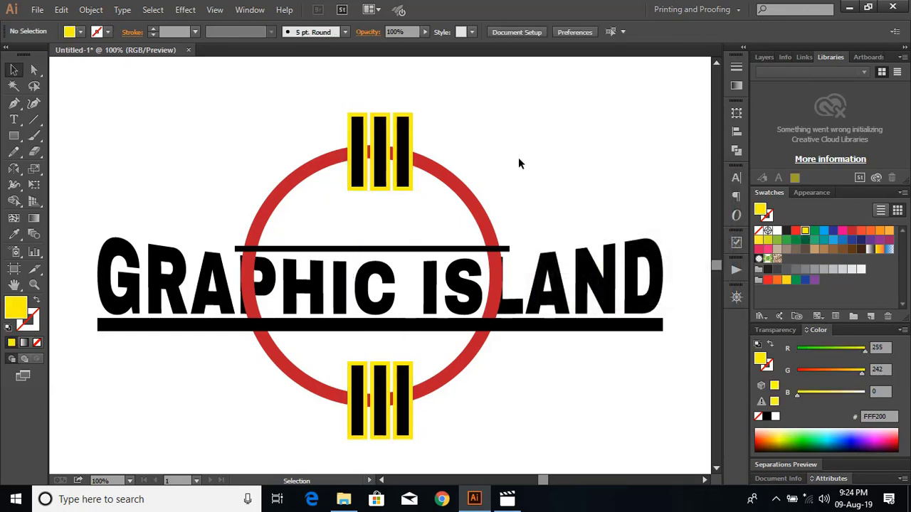
Draw a straight horizontal Pen line along the lettering's baseline from the R to the final D, crossing the ring.
{"action": "scroll", "coordinate": [518, 158], "scroll_direction": "down", "scroll_amount": 1}
{"action": "left_click", "coordinate": [13, 103]}
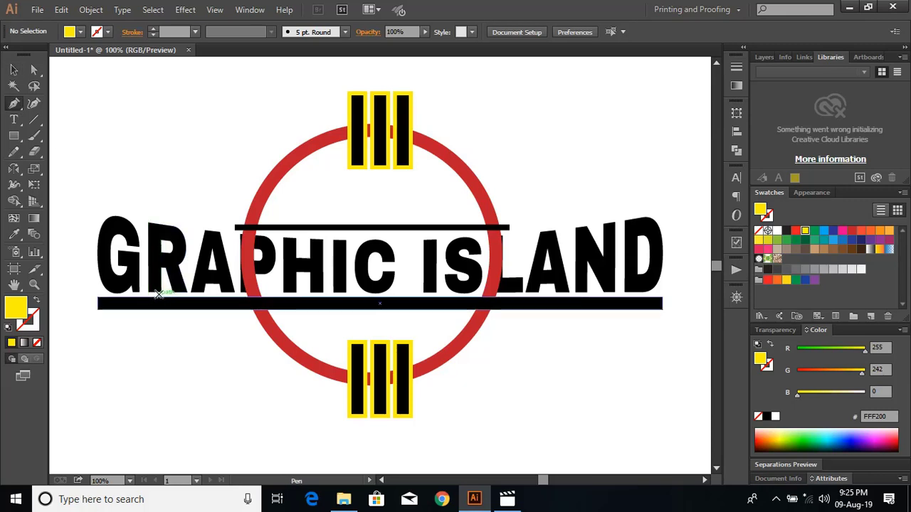
{"action": "left_click", "coordinate": [159, 292]}
{"action": "left_click", "coordinate": [616, 292]}
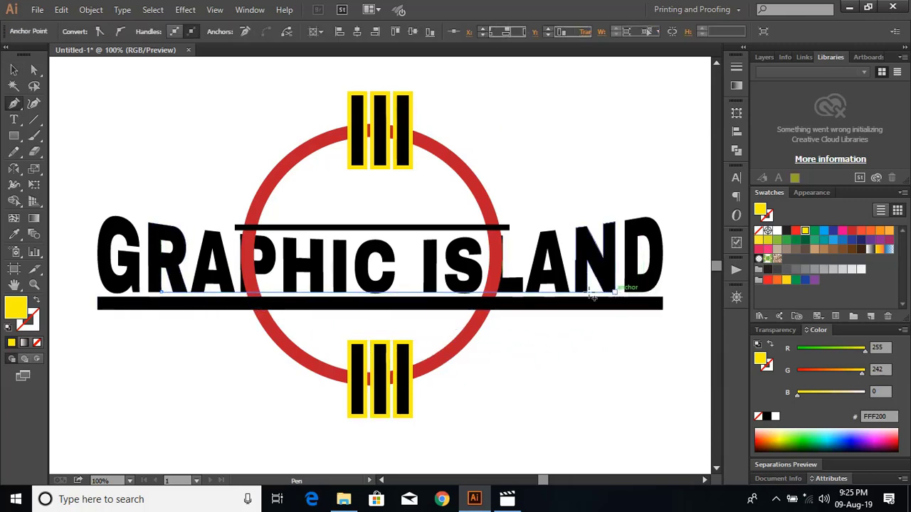
{"action": "left_click", "coordinate": [13, 71]}
{"action": "left_click", "coordinate": [156, 132]}
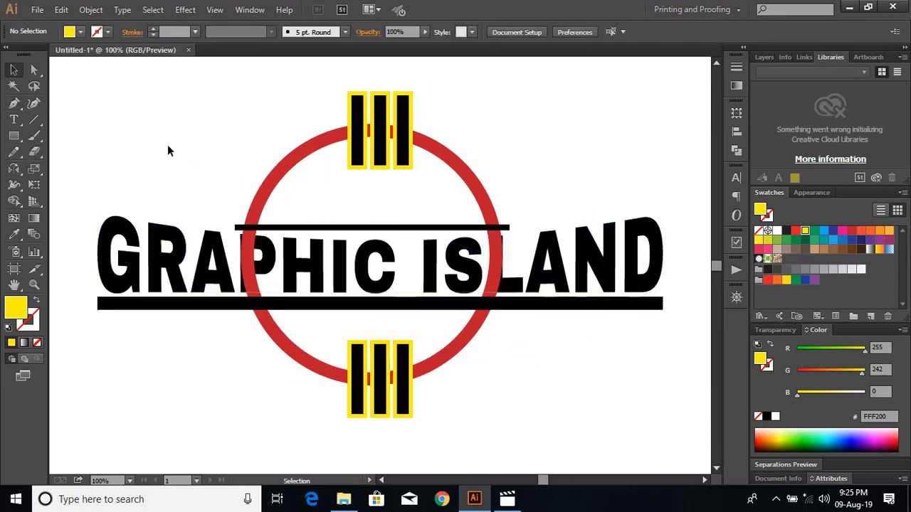
Select all the artwork and merge the letters P and L with their overlapping ring segments in orange F15A29 using Shape Builder.
{"action": "left_click_drag", "start_coordinate": [137, 101], "coordinate": [671, 470]}
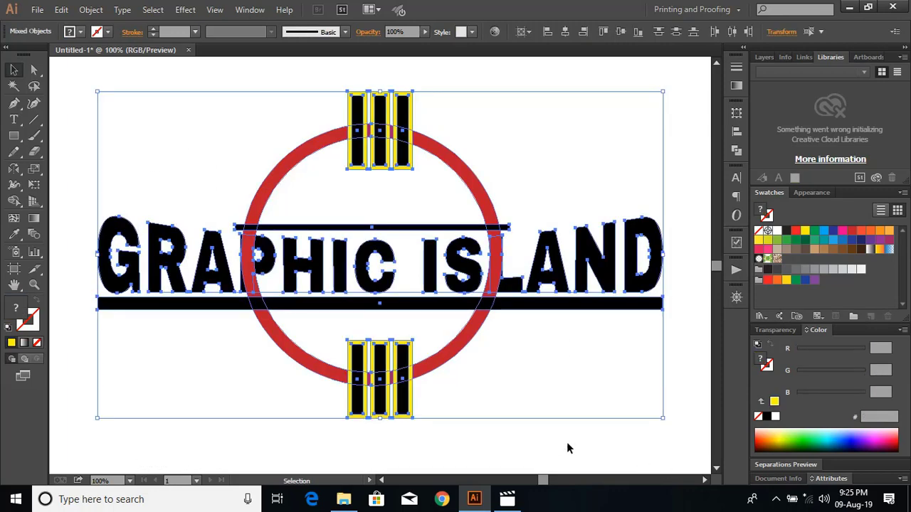
{"action": "left_click", "coordinate": [13, 201]}
{"action": "left_click", "coordinate": [871, 231]}
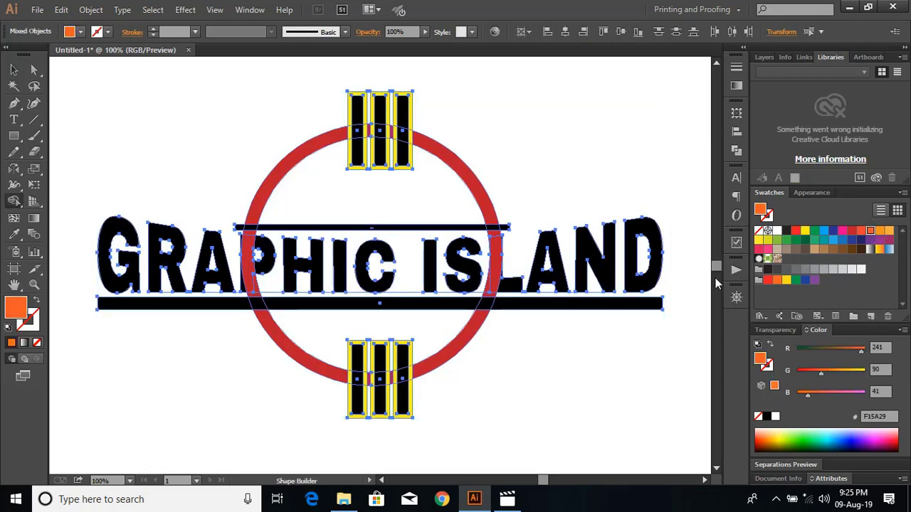
{"action": "key", "text": "ctrl+="}
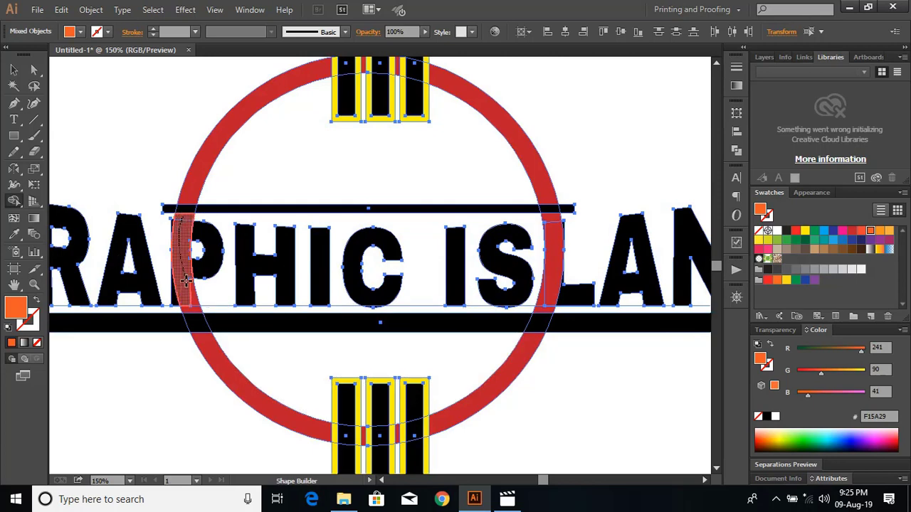
{"action": "left_click_drag", "start_coordinate": [187, 270], "coordinate": [196, 268]}
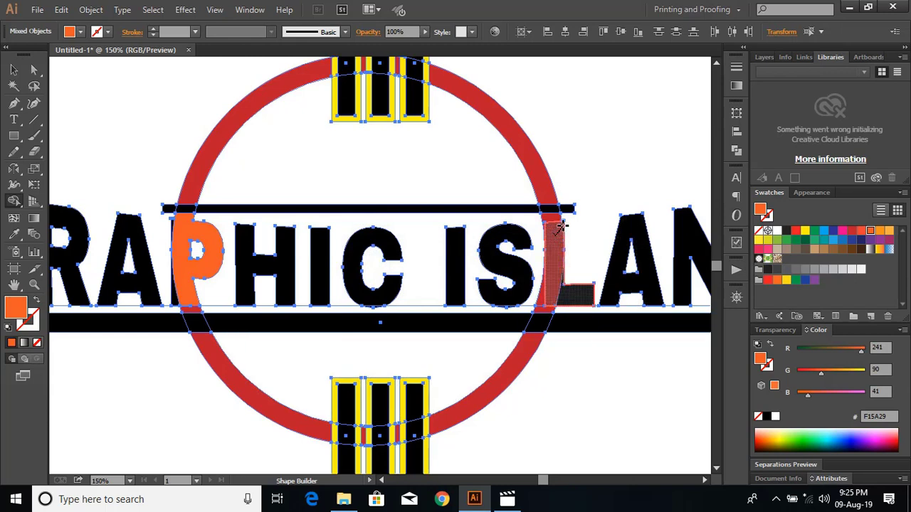
{"action": "left_click", "coordinate": [559, 296]}
Fill the remaining ring arcs with orange and merge the lower arcs with the outer parts of the underline bar.
{"action": "scroll", "coordinate": [559, 296], "scroll_direction": "down", "scroll_amount": 3}
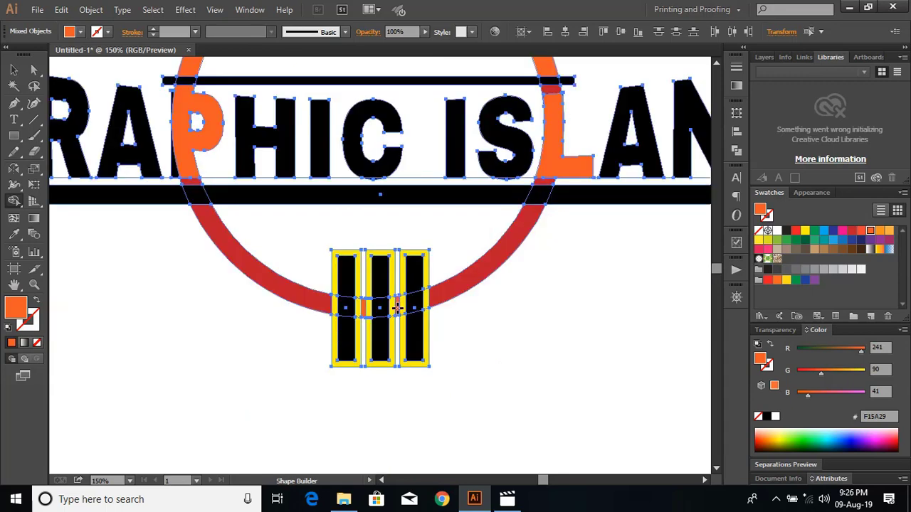
{"action": "left_click", "coordinate": [494, 260]}
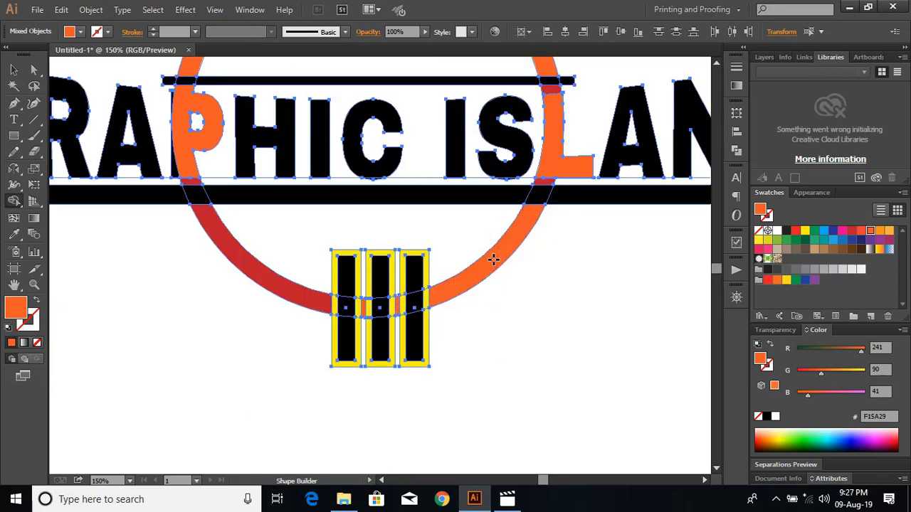
{"action": "left_click", "coordinate": [264, 274]}
{"action": "scroll", "coordinate": [137, 308], "scroll_direction": "up", "scroll_amount": 1}
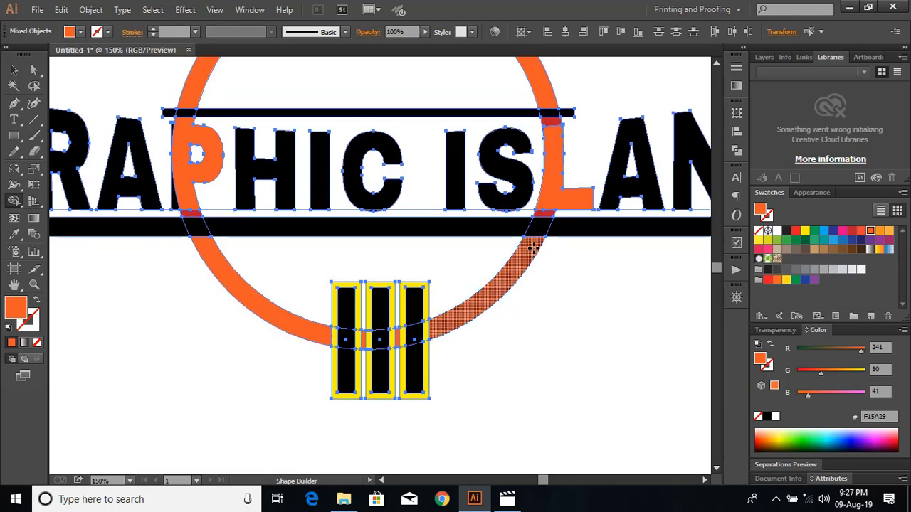
{"action": "left_click", "coordinate": [552, 226]}
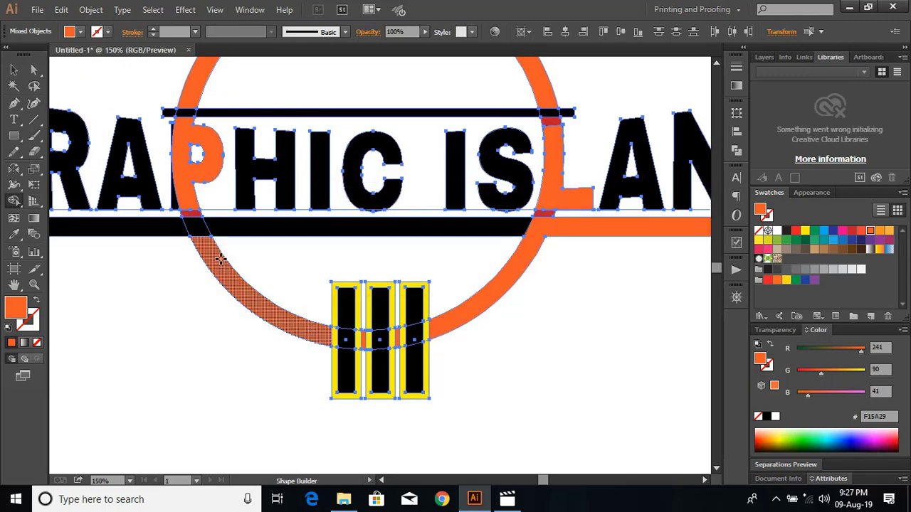
{"action": "left_click_drag", "start_coordinate": [210, 256], "coordinate": [194, 226]}
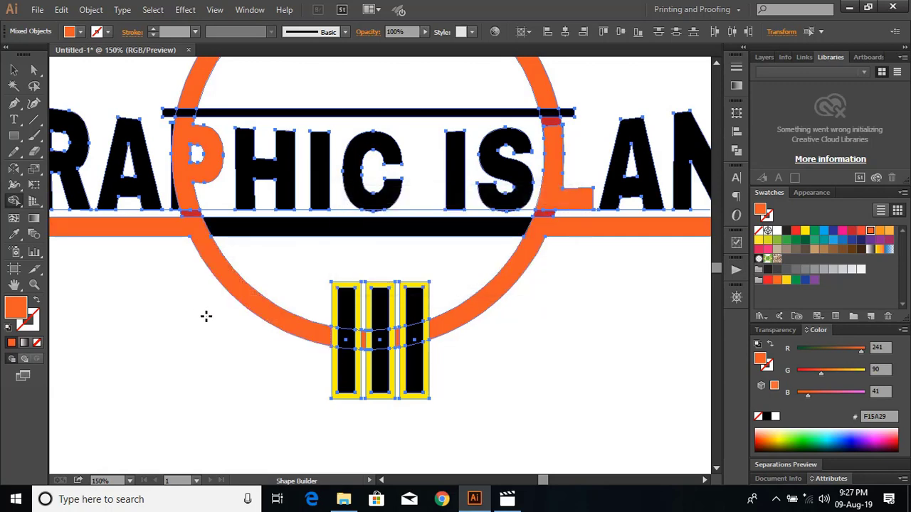
Delete the pieces where the thin upper bar crosses the ring with Shape Builder, and deselect the artwork.
{"action": "scroll", "coordinate": [206, 320], "scroll_direction": "up", "scroll_amount": 2}
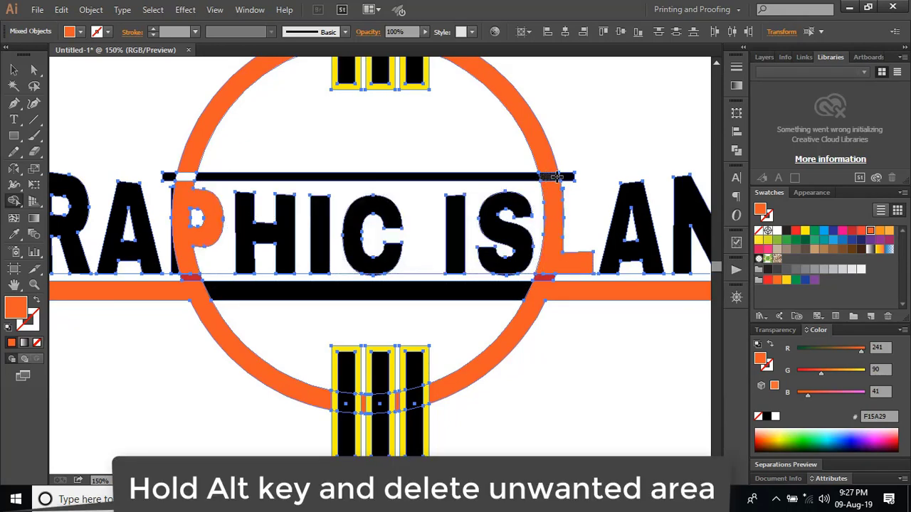
{"action": "key", "text": "v"}
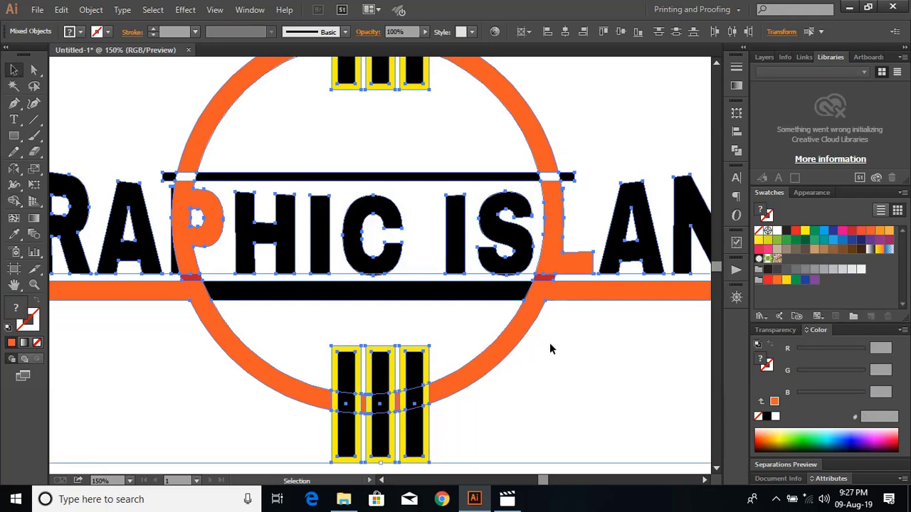
{"action": "left_click", "coordinate": [574, 351]}
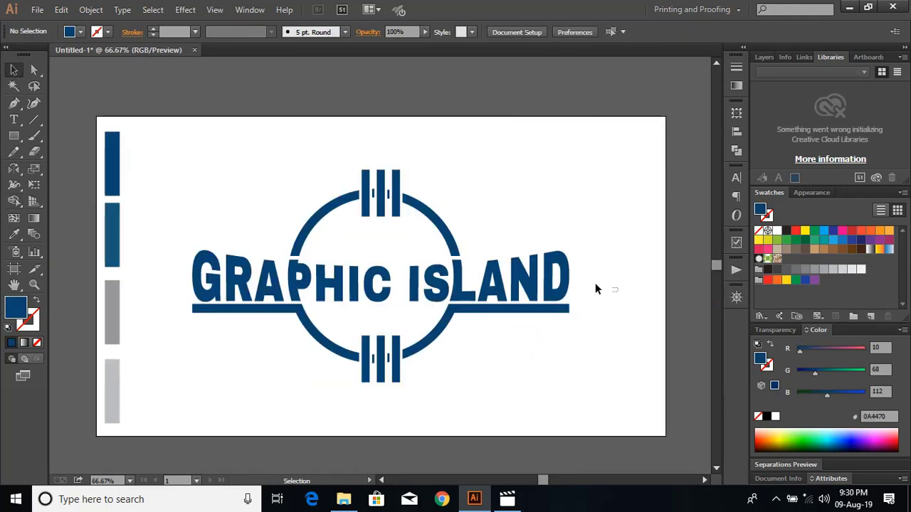
Recolour the letters of ISLAND with grey 979799 sampled from the third colour sample on the artboard.
{"action": "left_click_drag", "start_coordinate": [617, 290], "coordinate": [398, 294]}
{"action": "key", "text": "i"}
{"action": "left_click", "coordinate": [114, 325]}
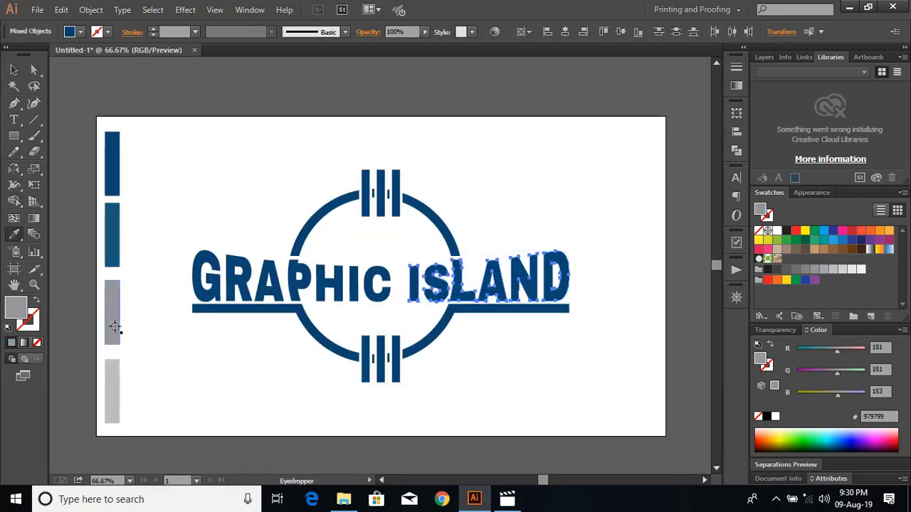
Recolour the upper ring arcs and the upper bars with grey 979799 sampled from the ISLAND lettering, and deselect them.
{"action": "left_click", "coordinate": [14, 69]}
{"action": "left_click", "coordinate": [196, 163]}
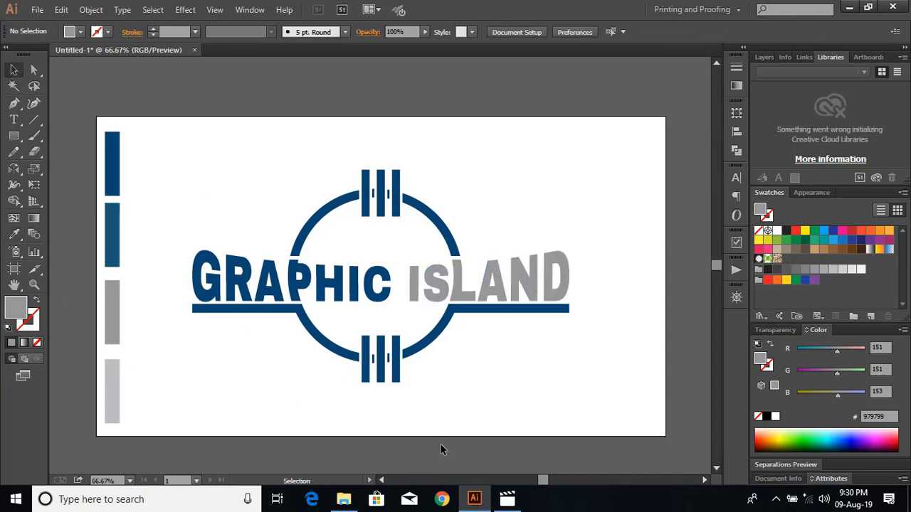
{"action": "left_click_drag", "start_coordinate": [333, 173], "coordinate": [332, 172]}
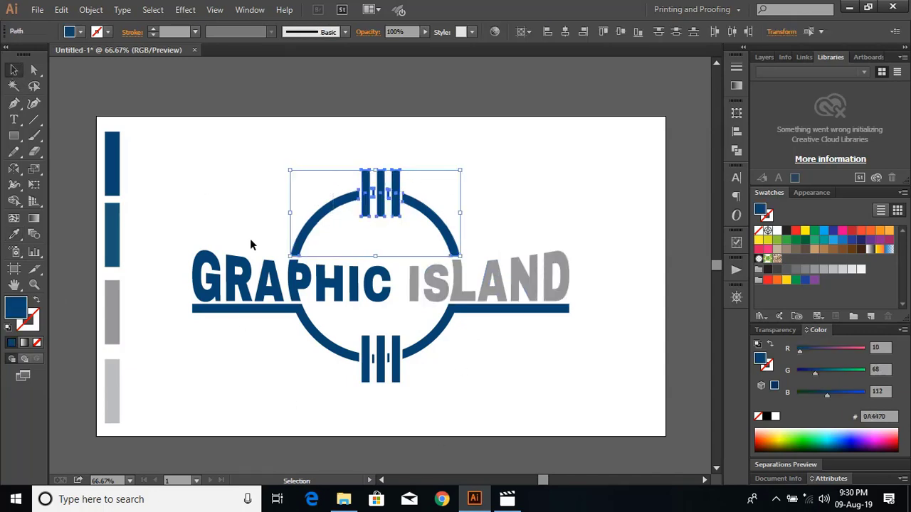
{"action": "left_click", "coordinate": [14, 237]}
{"action": "left_click", "coordinate": [518, 277]}
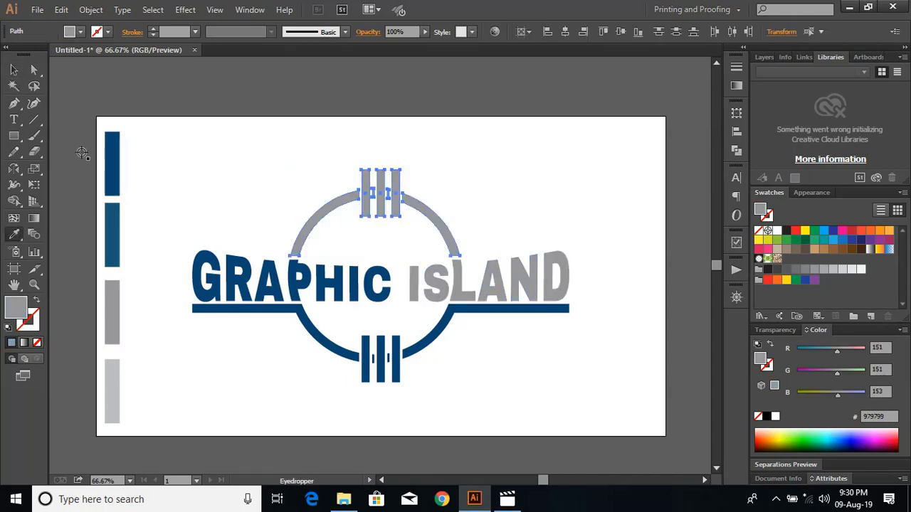
{"action": "left_click", "coordinate": [13, 70]}
{"action": "left_click", "coordinate": [142, 173]}
Draw a wide grey ellipse spanning the full lettering with its lower edge curving across the letters, and flatten it from above.
{"action": "key", "text": "ctrl+1"}
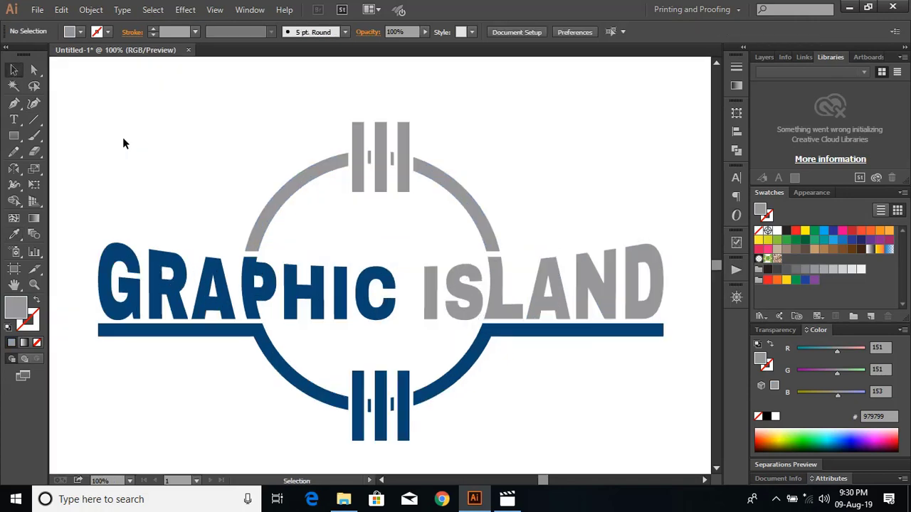
{"action": "left_click", "coordinate": [13, 136]}
{"action": "left_click", "coordinate": [71, 167]}
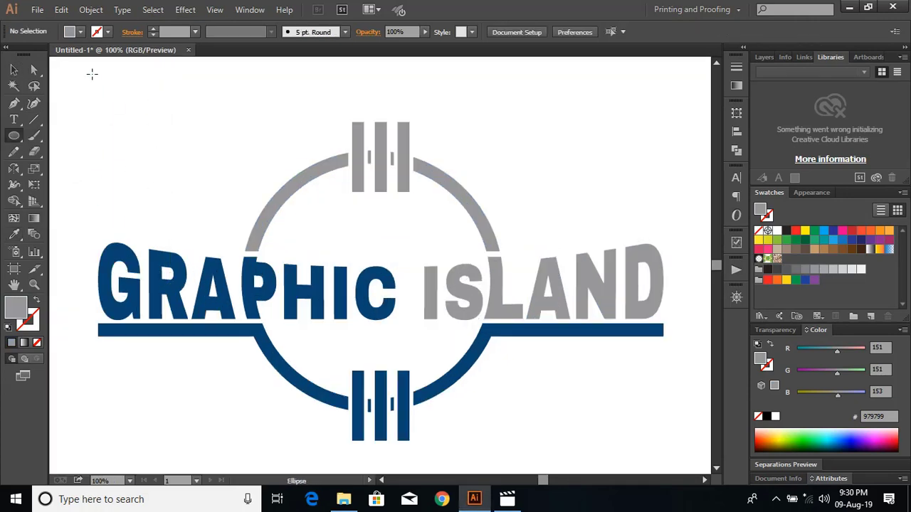
{"action": "left_click_drag", "start_coordinate": [87, 75], "coordinate": [679, 311]}
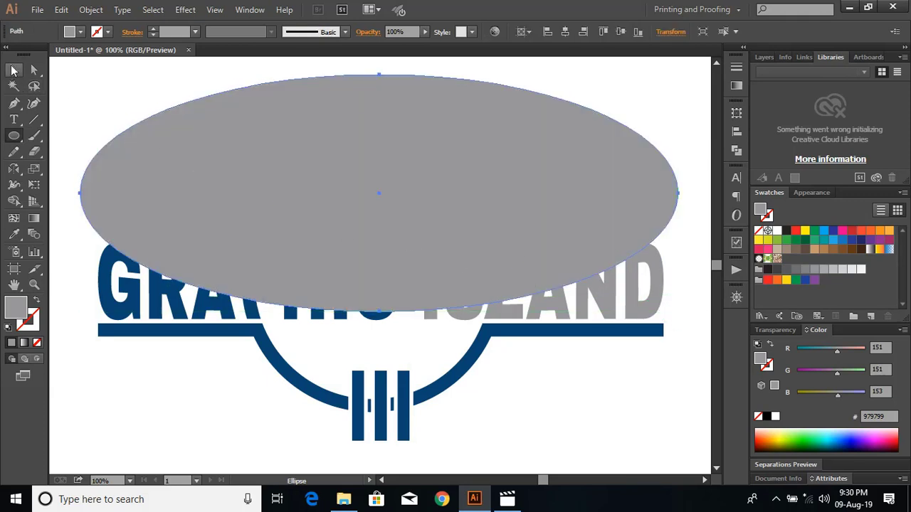
{"action": "left_click", "coordinate": [14, 69]}
{"action": "left_click_drag", "start_coordinate": [380, 75], "coordinate": [379, 111]}
Select the ellipse with all the GRAPHIC ISLAND letters and delete the ellipse area outside the letters with Shape Builder.
{"action": "left_click_drag", "start_coordinate": [690, 294], "coordinate": [268, 268]}
{"action": "left_click_drag", "start_coordinate": [102, 277], "coordinate": [96, 277]}
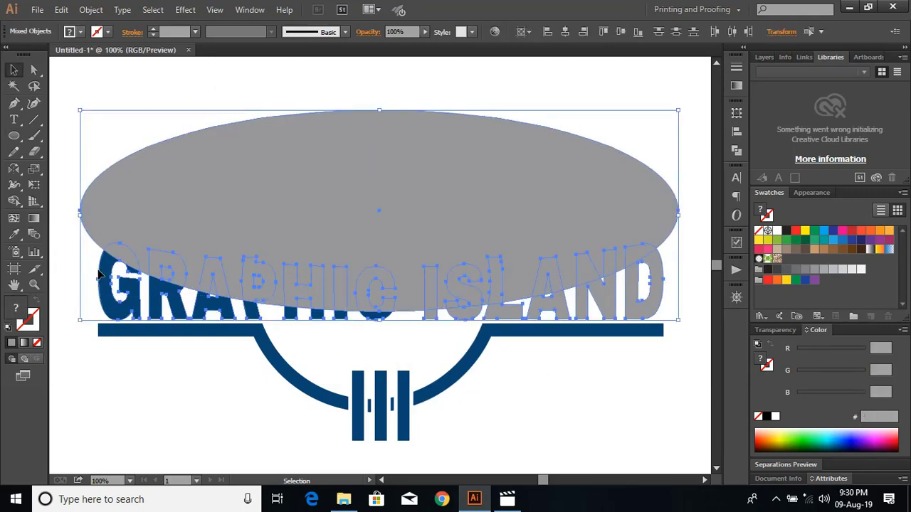
{"action": "left_click", "coordinate": [15, 203]}
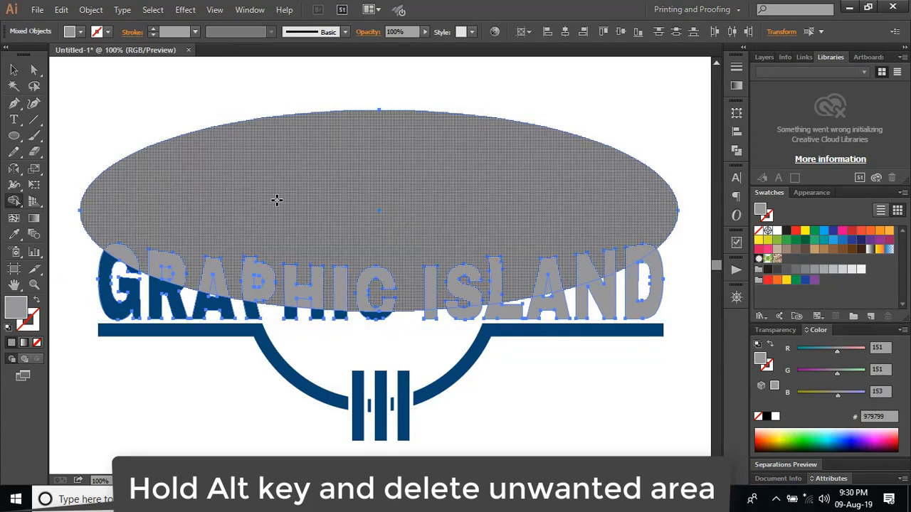
{"action": "left_click", "coordinate": [277, 200], "text": "alt"}
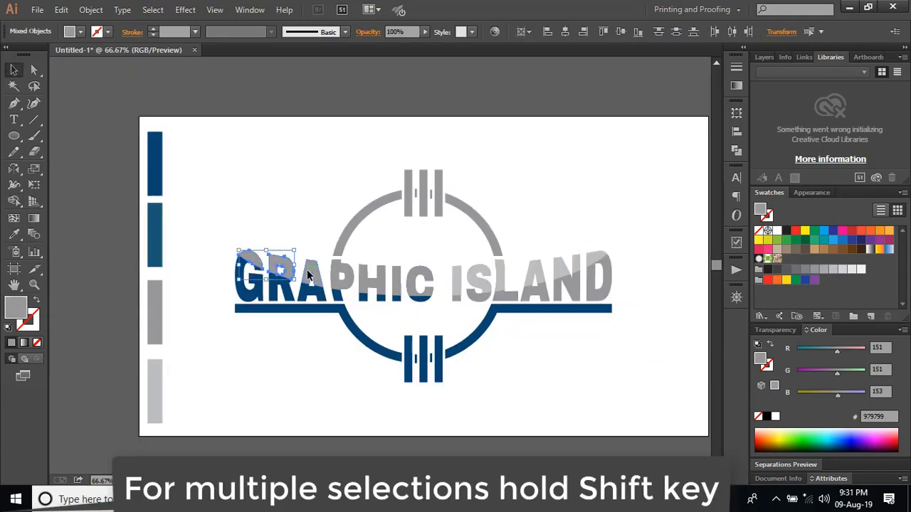
Recolour the upper letter pieces of GRAPHIC with the lighter blue sampled from the second colour sample on the artboard.
{"action": "left_click_drag", "start_coordinate": [308, 275], "coordinate": [429, 285]}
{"action": "left_click", "coordinate": [14, 234]}
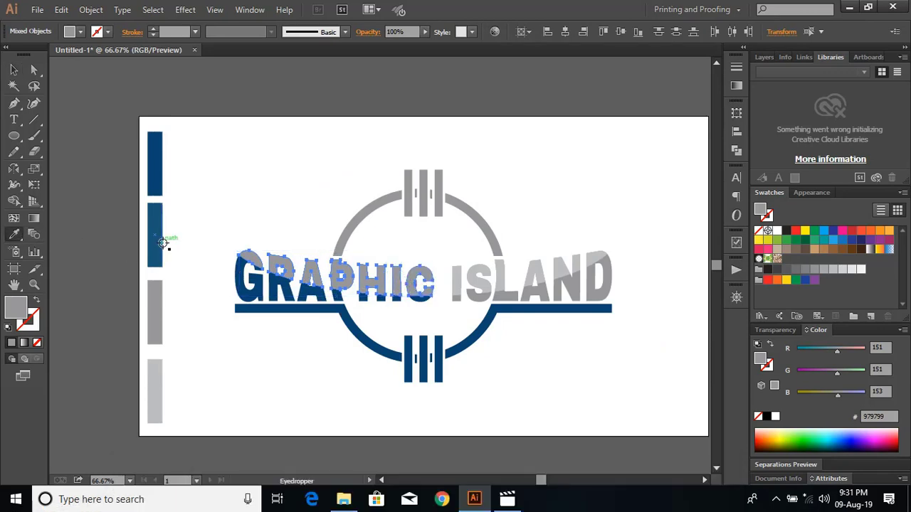
{"action": "left_click", "coordinate": [156, 244]}
{"action": "left_click", "coordinate": [14, 69]}
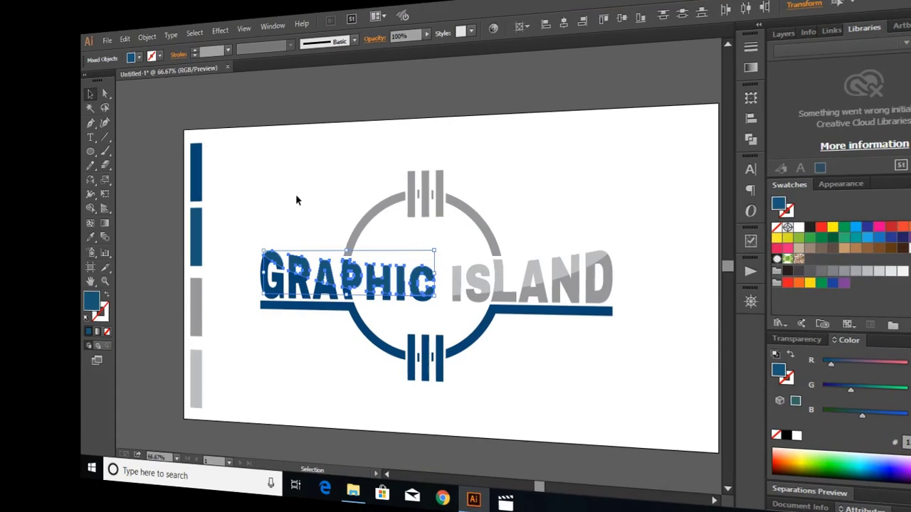